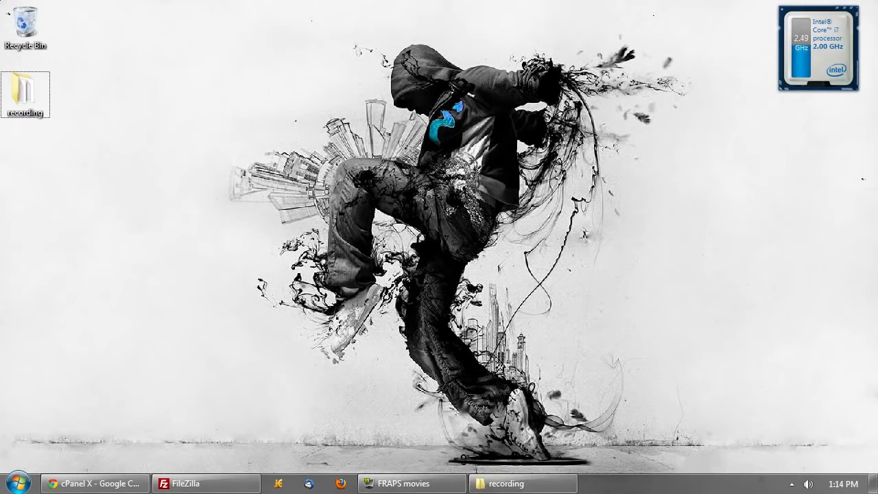
# - Bring forward the recording folder window holding the wordpress-3.5.1.zip archive
pyautogui.click(545, 486)
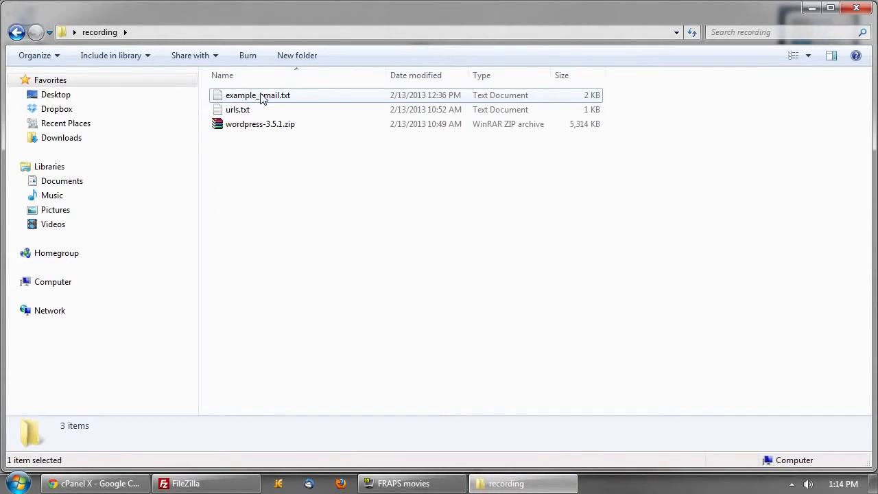
# - Open example_email.txt in Notepad and highlight the hosting package and login lines
pyautogui.doubleClick(261, 96)
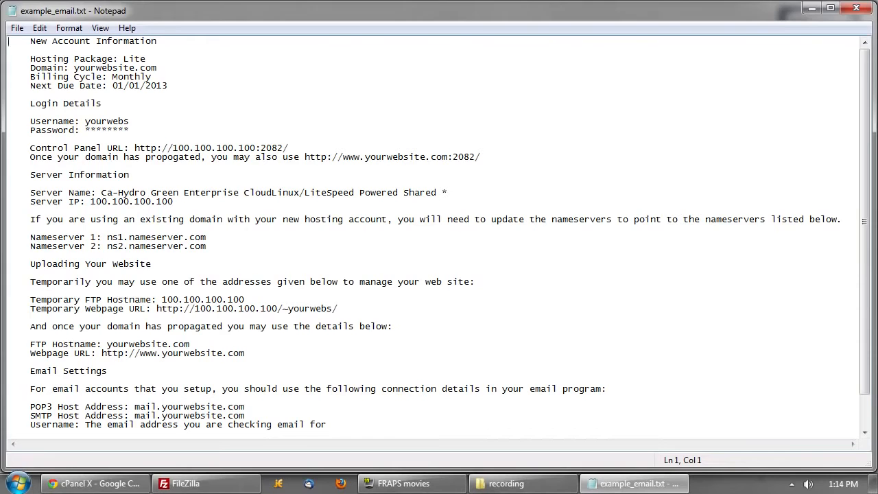
pyautogui.moveTo(168, 85); pyautogui.dragTo(25, 59)
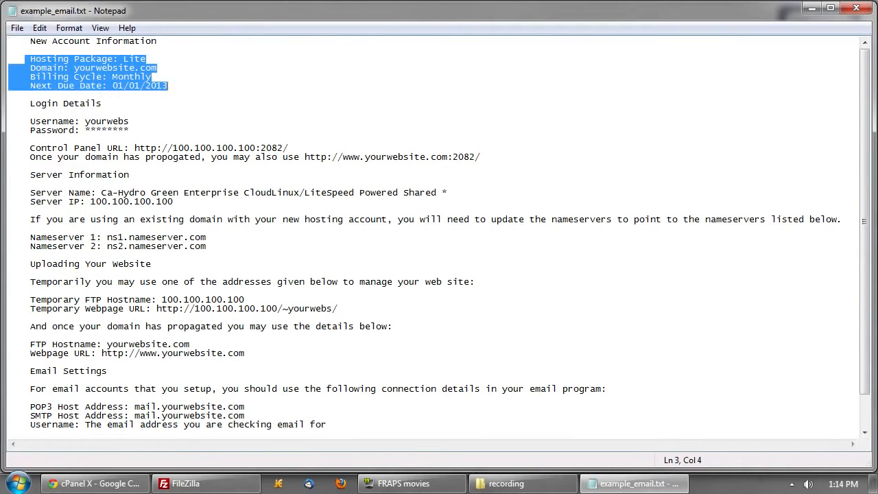
pyautogui.click(25, 58)
pyautogui.click(169, 85)
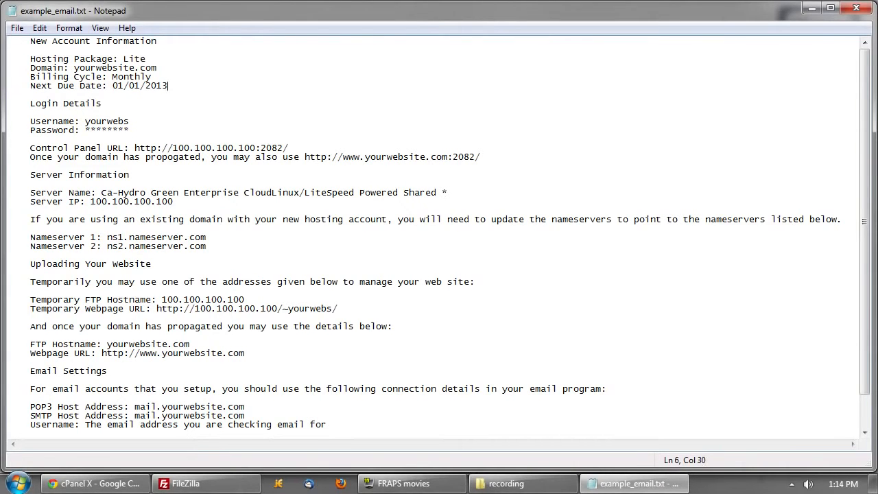
pyautogui.moveTo(9, 121); pyautogui.dragTo(130, 131)
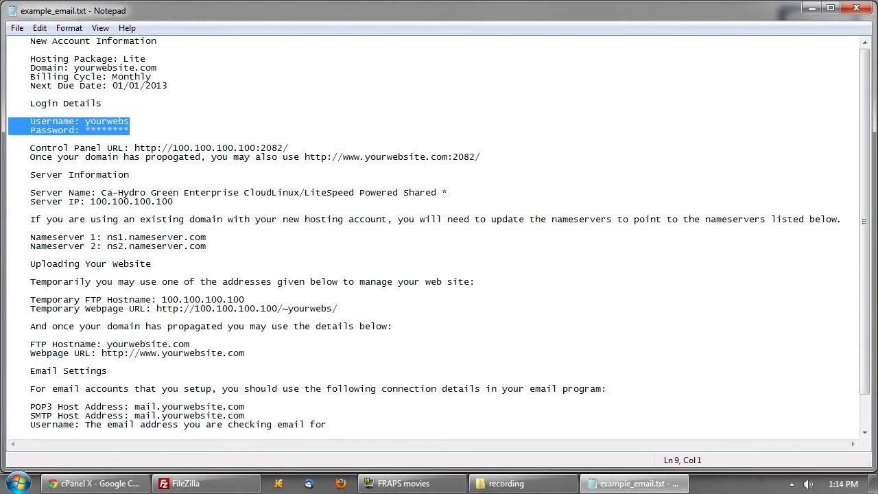
pyautogui.click(131, 130)
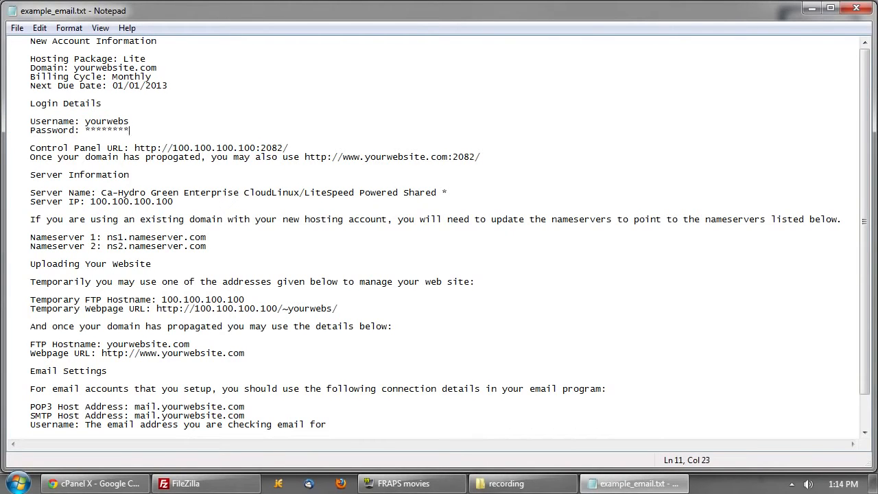
# - Highlight the control panel URL, the login lines again and the four email settings lines
pyautogui.moveTo(30, 148); pyautogui.dragTo(482, 157)
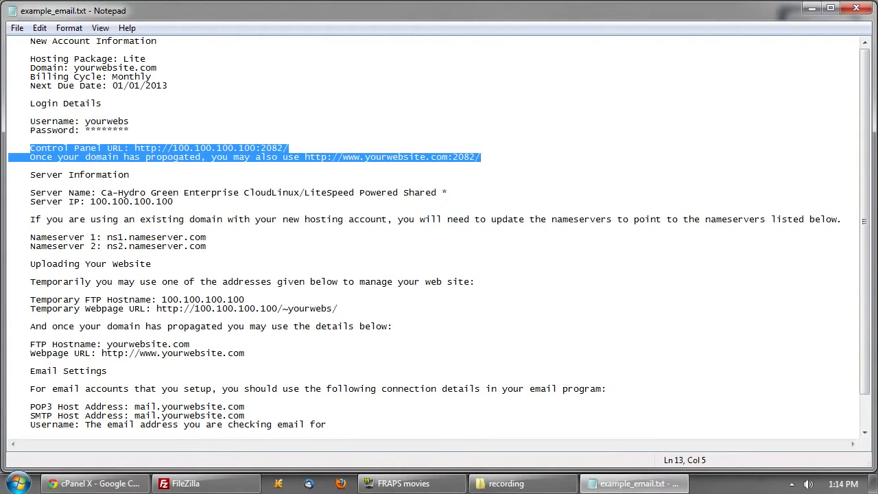
pyautogui.click(482, 157)
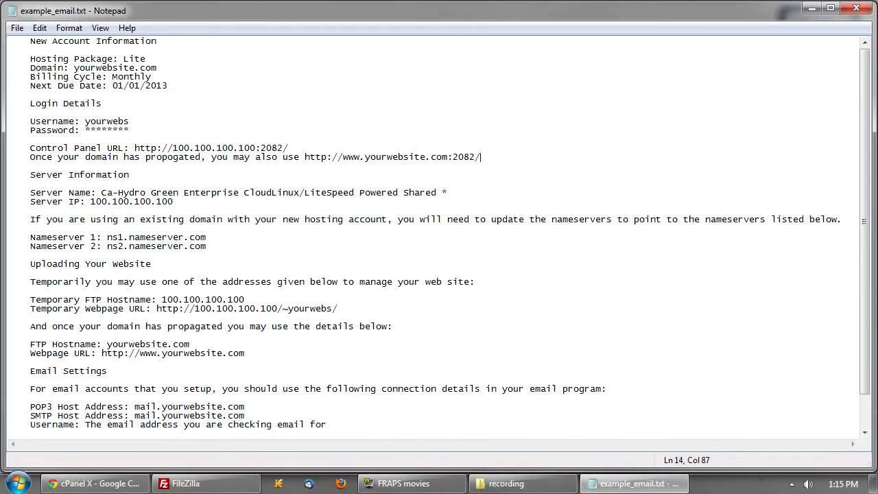
pyautogui.scroll(-2, 450, 233)
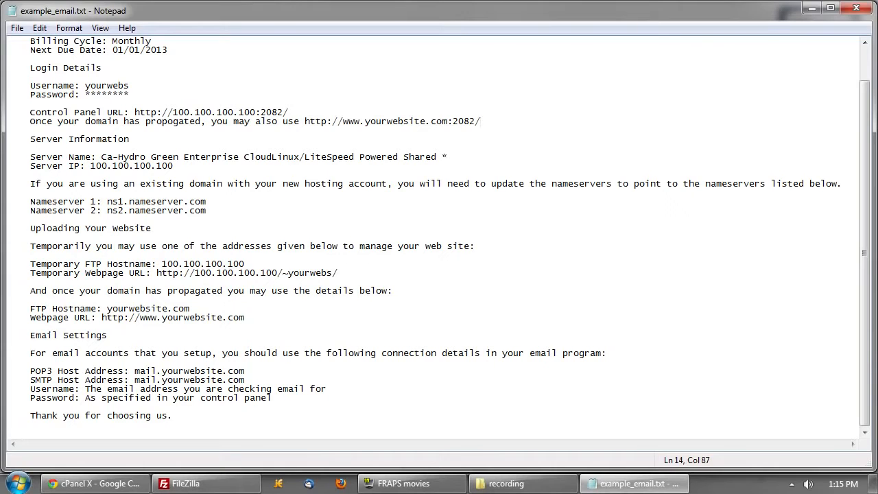
pyautogui.moveTo(31, 85); pyautogui.dragTo(129, 94)
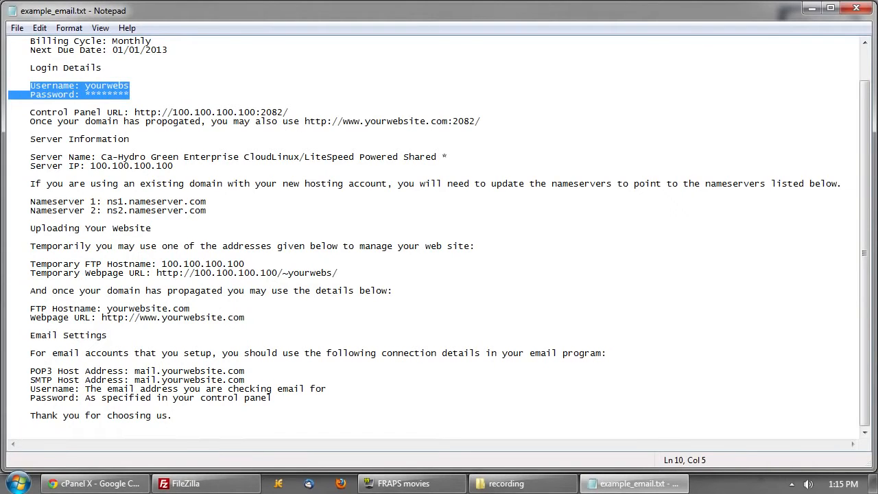
pyautogui.moveTo(272, 398); pyautogui.dragTo(20, 371)
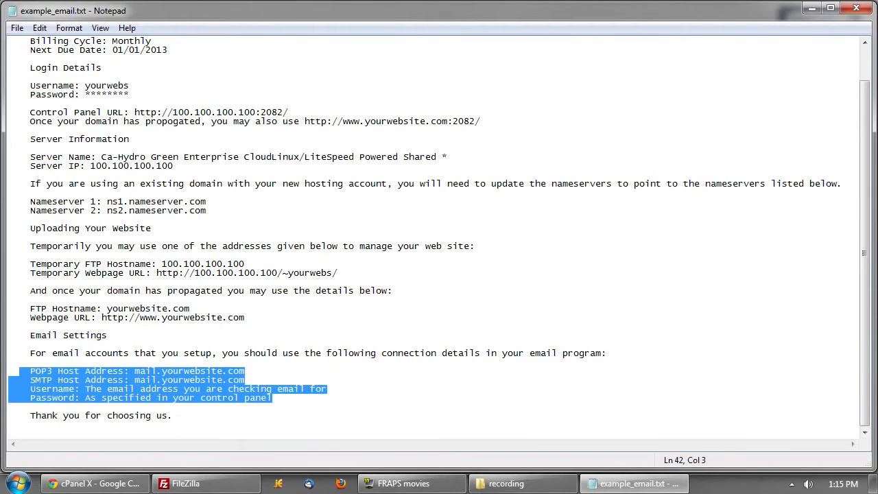
pyautogui.click(9, 406)
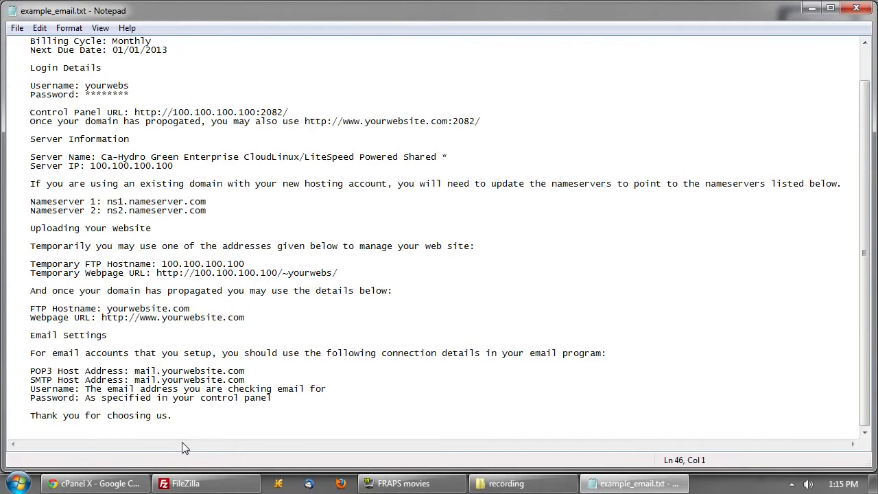
pyautogui.scroll(2, 439, 233)
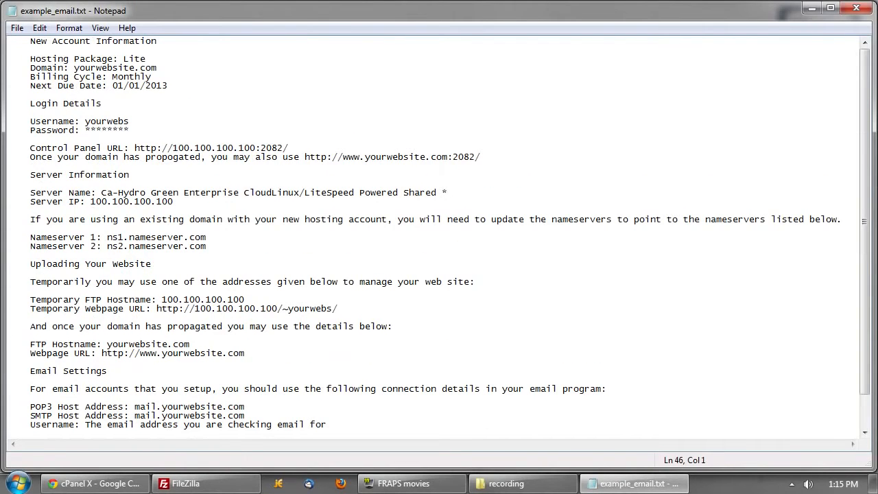
# - Switch to cPanel in Chrome, scroll to Databases and choose MySQL Databases
pyautogui.click(115, 487)
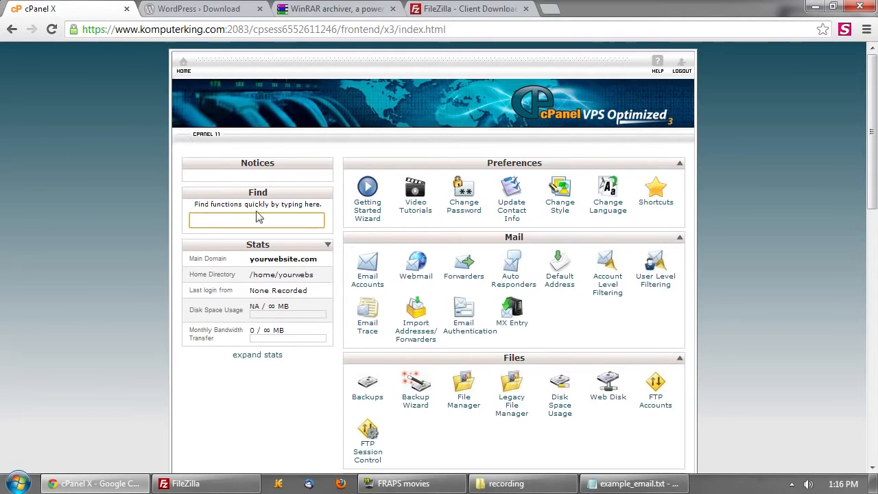
pyautogui.scroll(-1, 511, 271)
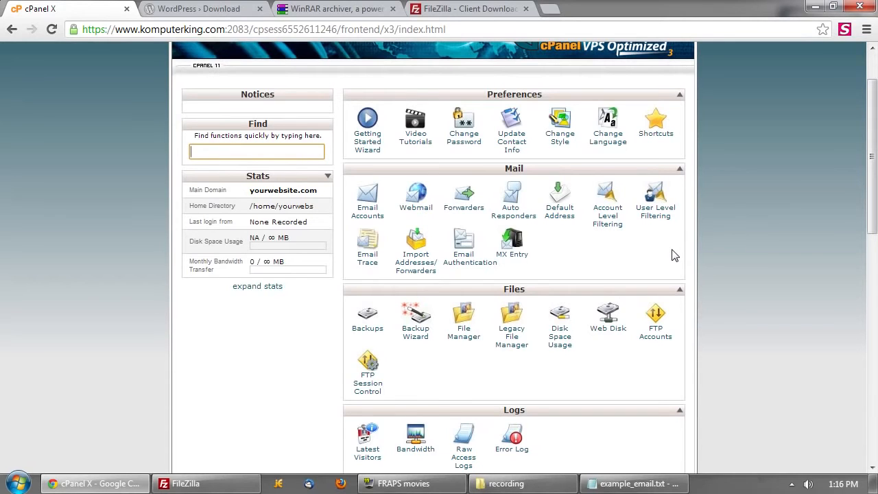
pyautogui.scroll(-1, 674, 255)
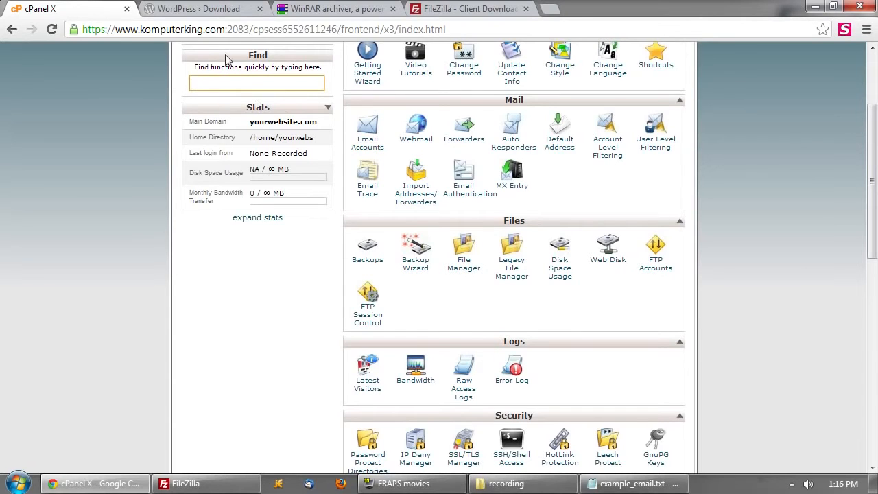
pyautogui.scroll(-1, 599, 313)
pyautogui.scroll(-2, 598, 313)
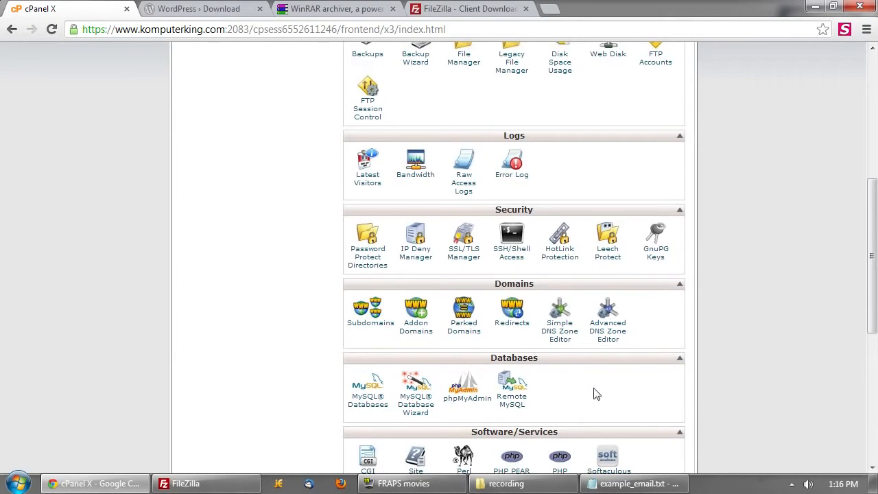
pyautogui.scroll(-1, 431, 381)
pyautogui.click(369, 338)
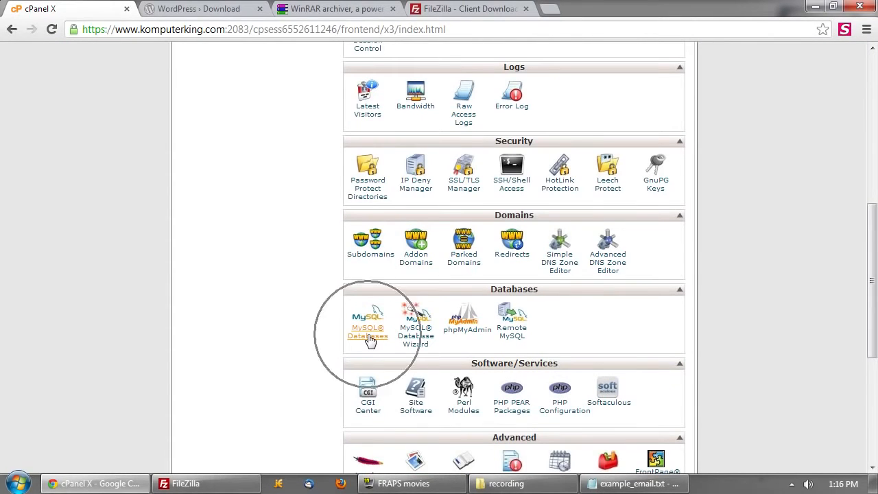
pyautogui.click(369, 337)
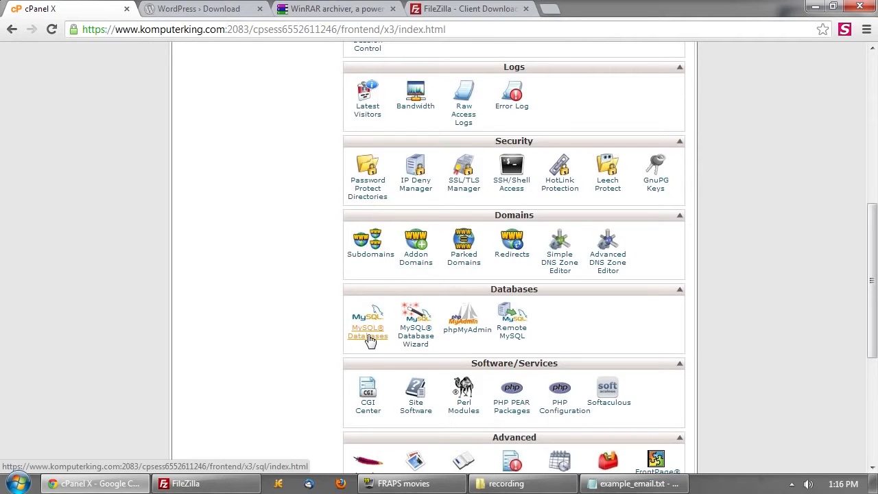
# - Create a database named 'word', which gets the yourwebs_ prefix as yourwebs_word
pyautogui.click(368, 336)
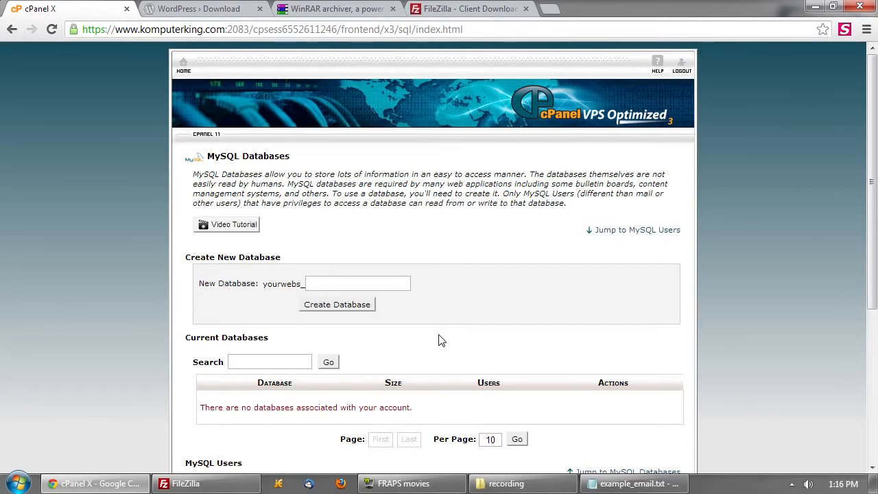
pyautogui.scroll(-1, 441, 341)
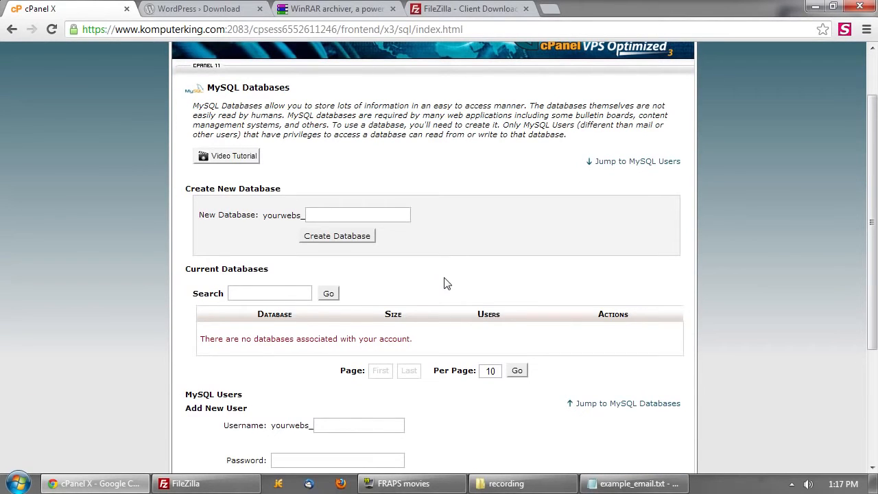
pyautogui.moveTo(263, 215); pyautogui.dragTo(302, 217)
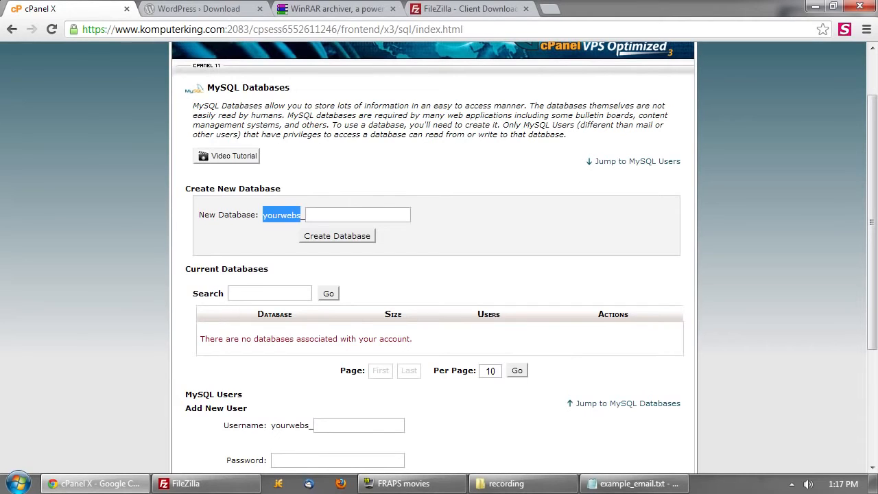
pyautogui.click(349, 215)
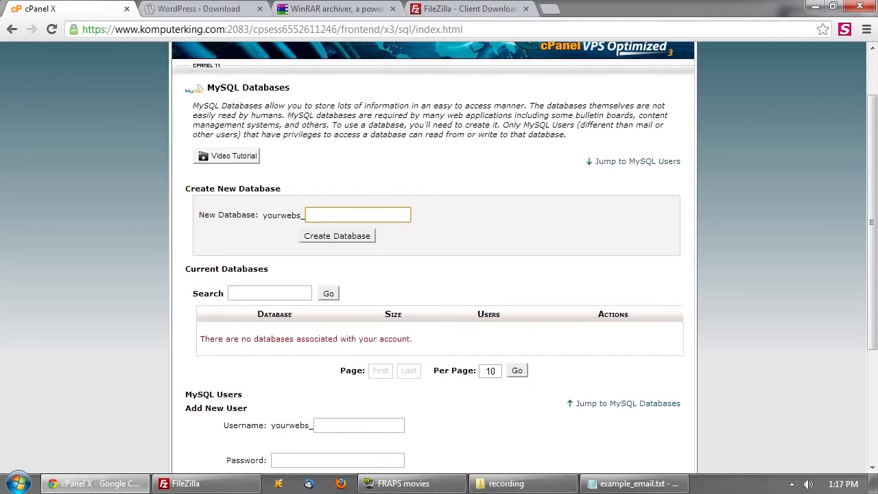
pyautogui.write('word')
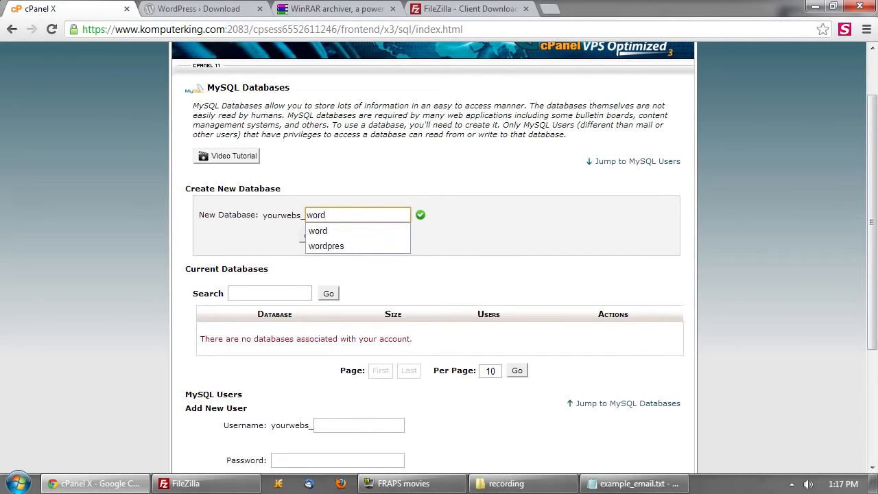
pyautogui.click(336, 236)
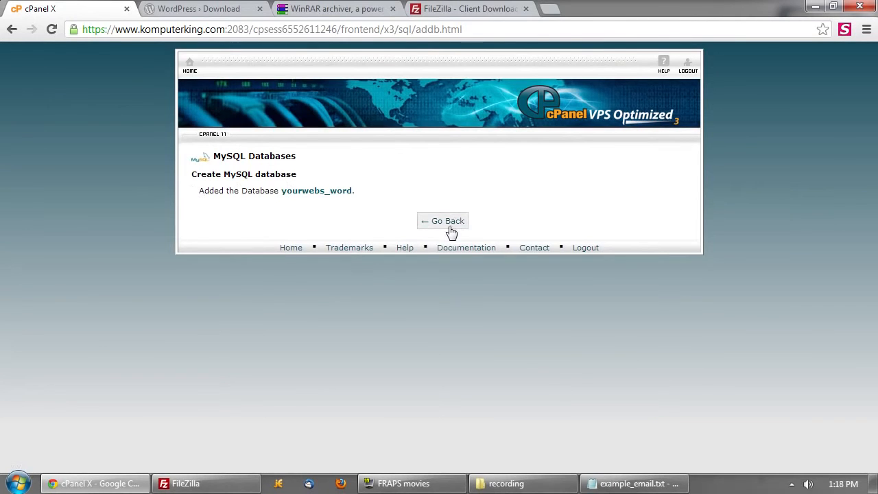
# - Go back and enter 'word' as the new MySQL username, giving yourwebs_word
pyautogui.click(450, 229)
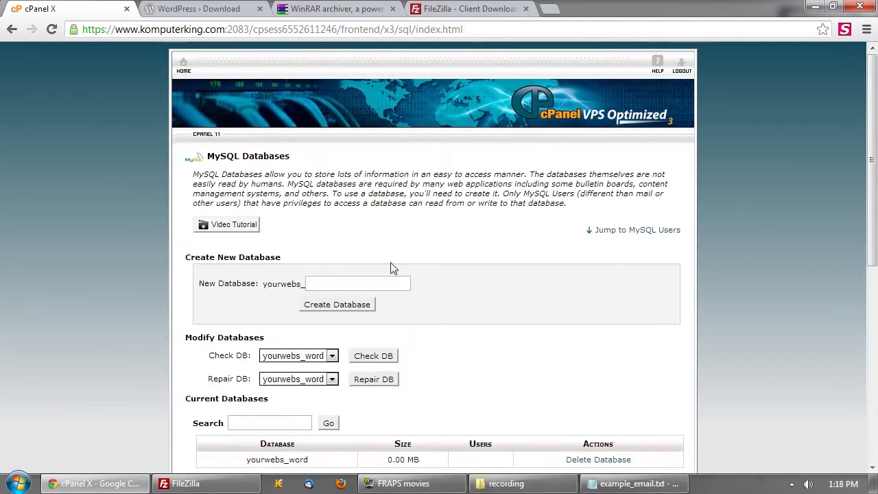
pyautogui.scroll(-2, 411, 284)
pyautogui.scroll(-1, 432, 295)
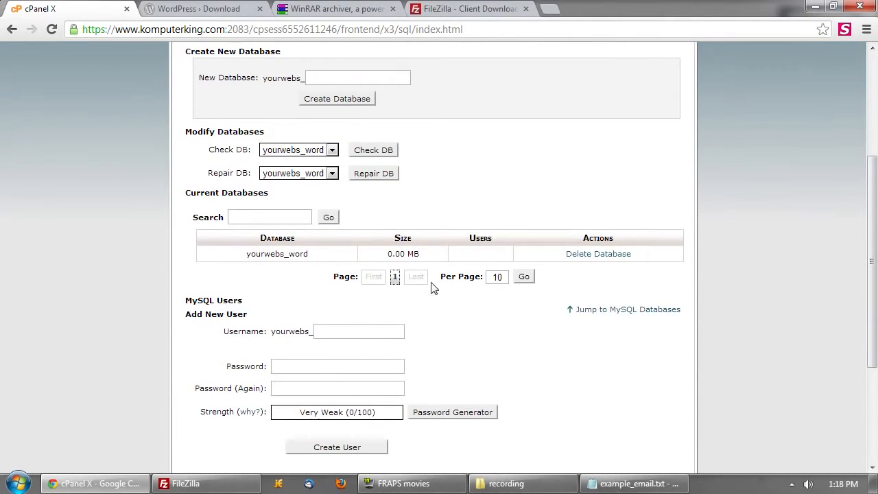
pyautogui.click(394, 332)
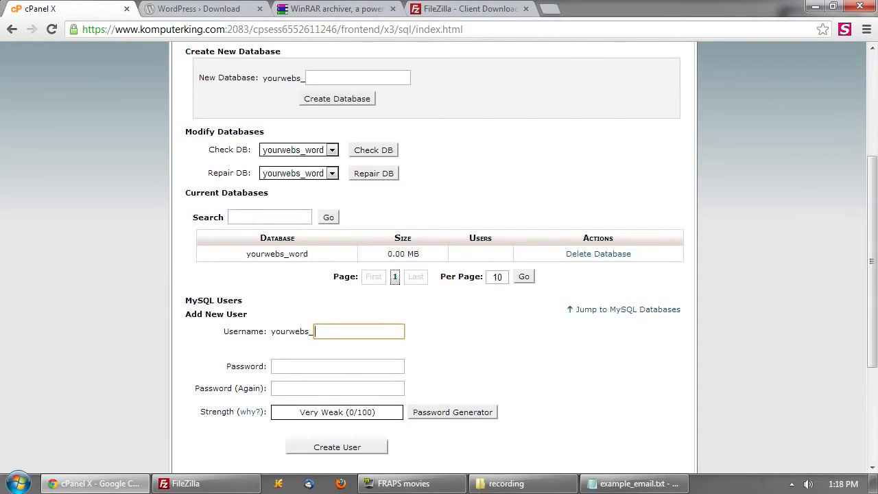
pyautogui.write('word')
pyautogui.click(464, 336)
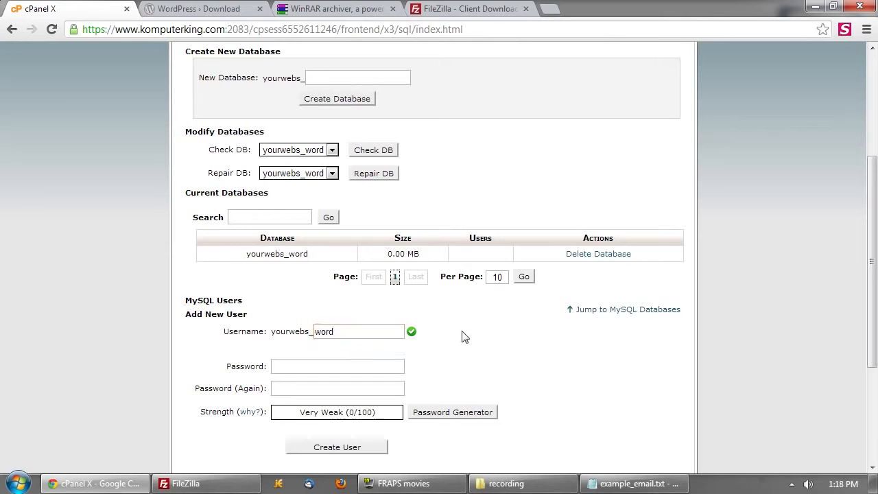
pyautogui.scroll(-1, 464, 333)
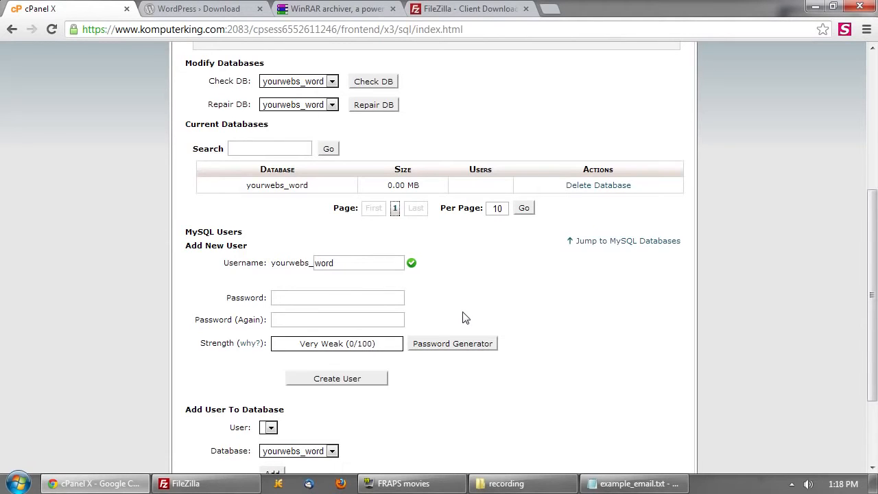
# - Generate a 12-character letters-and-numbers password without symbols and copy it
pyautogui.click(457, 346)
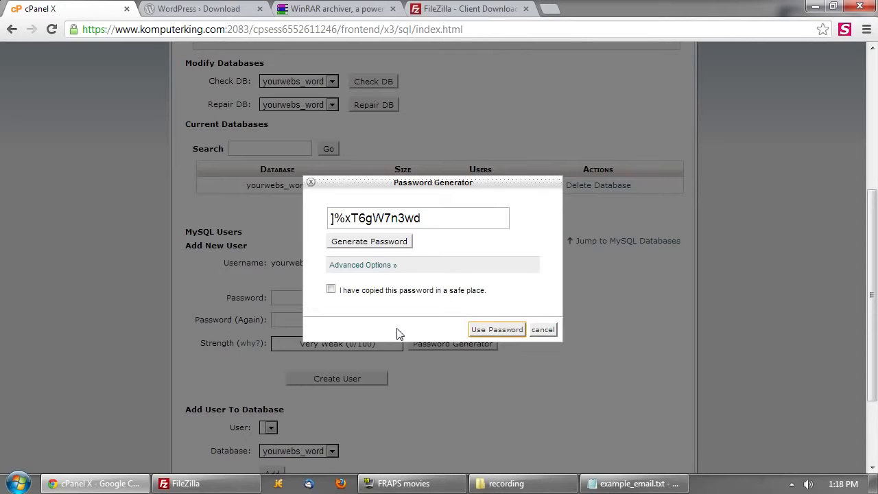
pyautogui.click(377, 269)
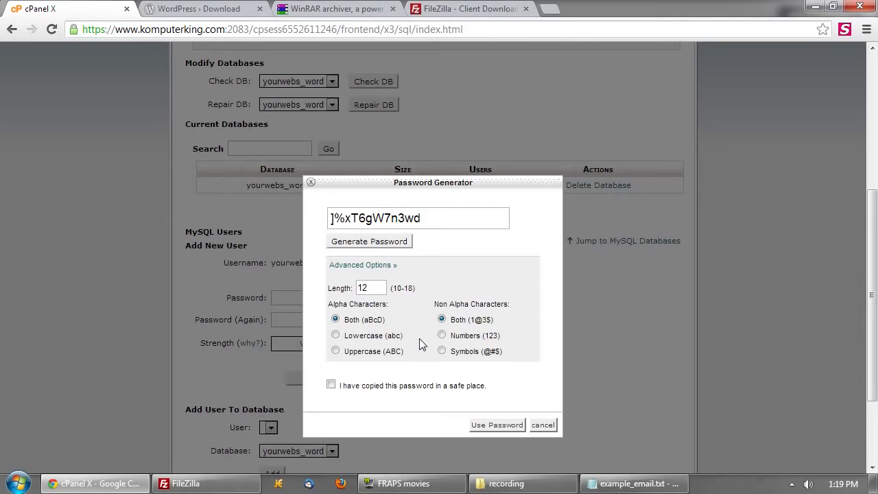
pyautogui.click(442, 334)
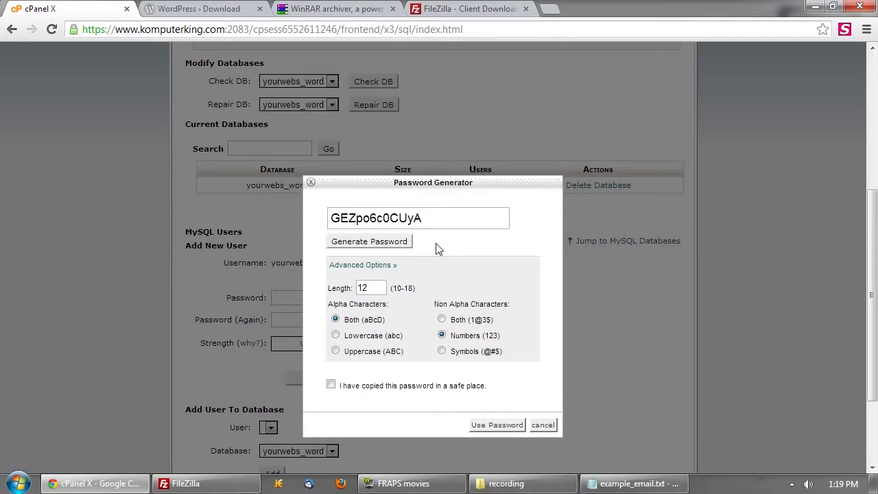
pyautogui.click(414, 217)
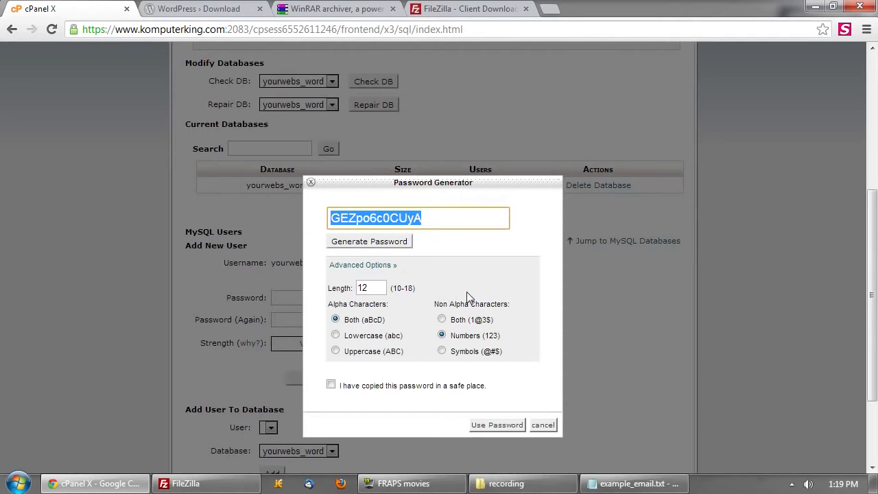
pyautogui.rightClick(377, 220)
pyautogui.click(432, 278)
# - Paste the copied password into a new Notepad note, then minimize Notepad
pyautogui.press('super+r')
pyautogui.write('notepad')
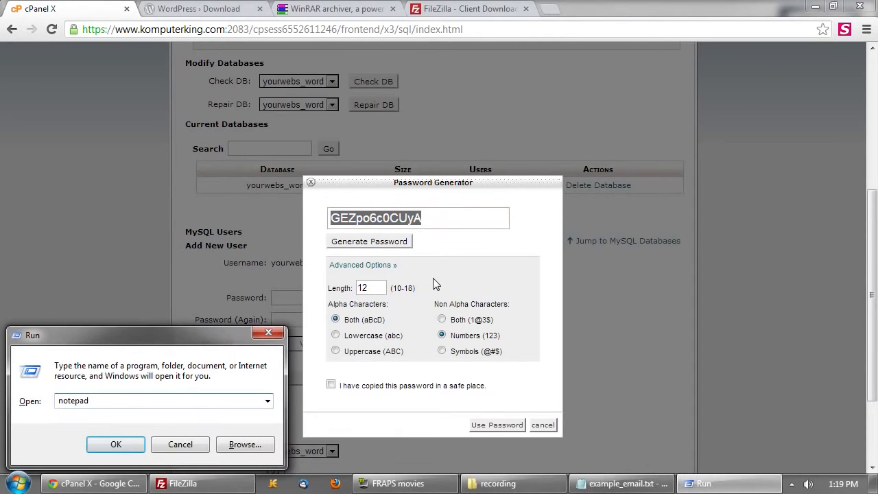
pyautogui.press('Return')
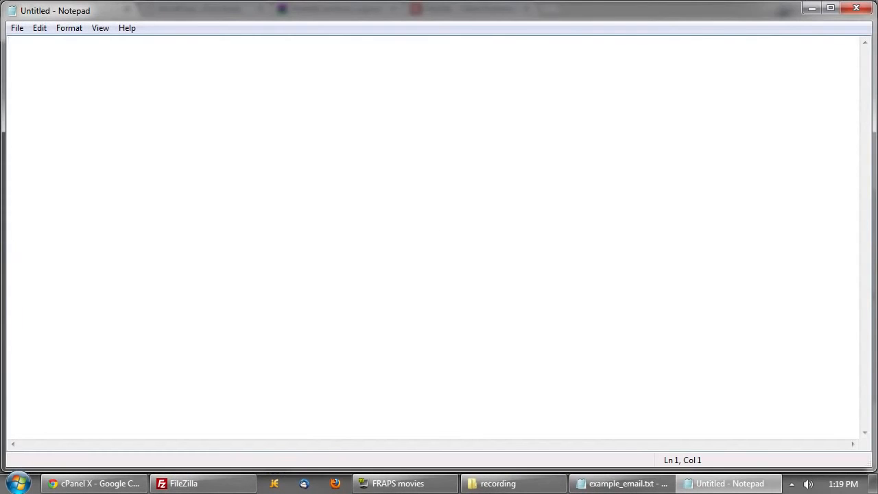
pyautogui.hotkey('ctrl', 'v')
pyautogui.click(811, 8)
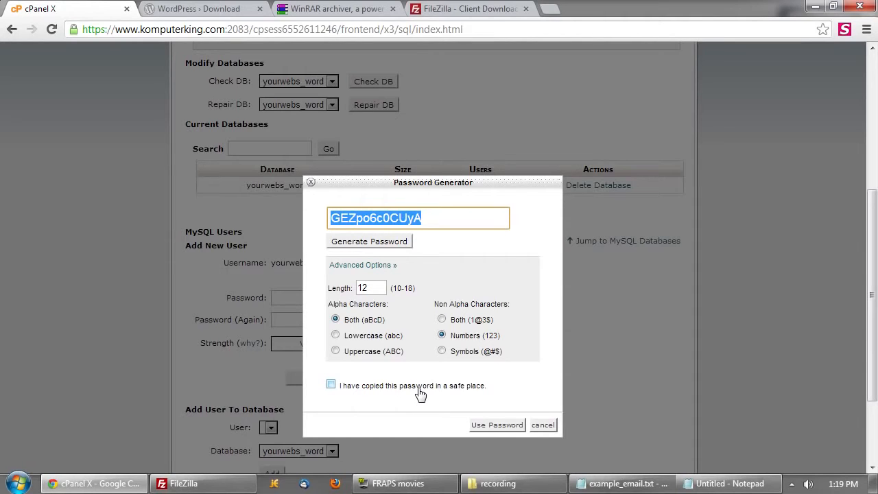
# - Apply the generated password and create the MySQL user yourwebs_word
pyautogui.click(420, 391)
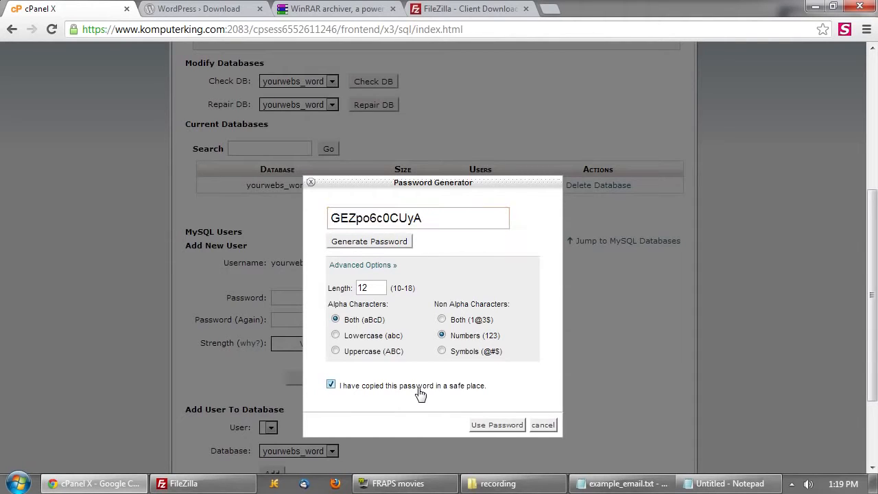
pyautogui.click(497, 424)
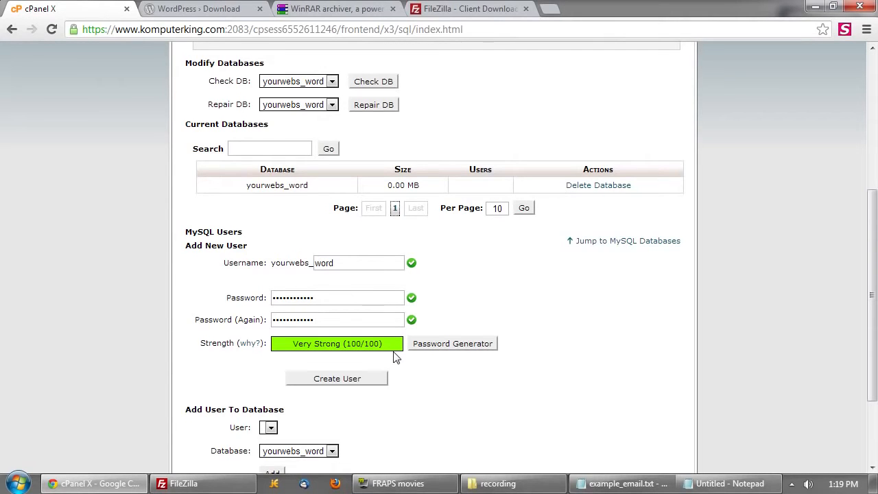
pyautogui.click(371, 381)
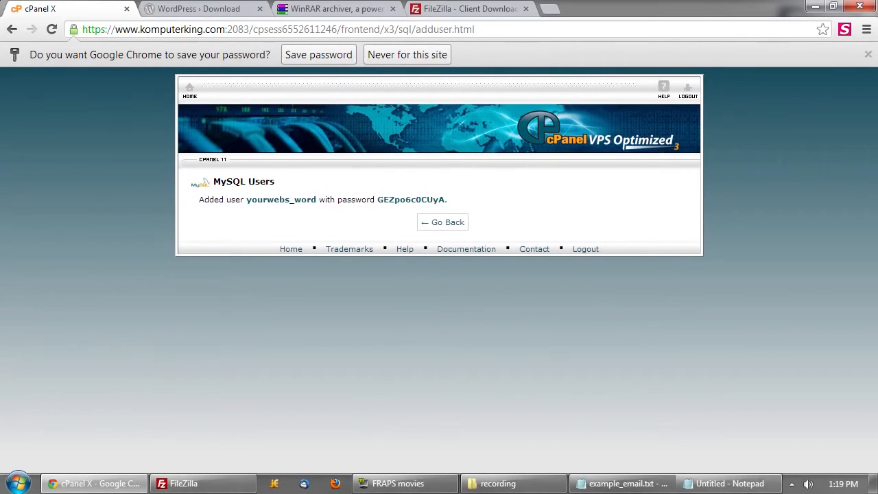
pyautogui.moveTo(196, 199); pyautogui.dragTo(450, 200)
pyautogui.click(487, 206)
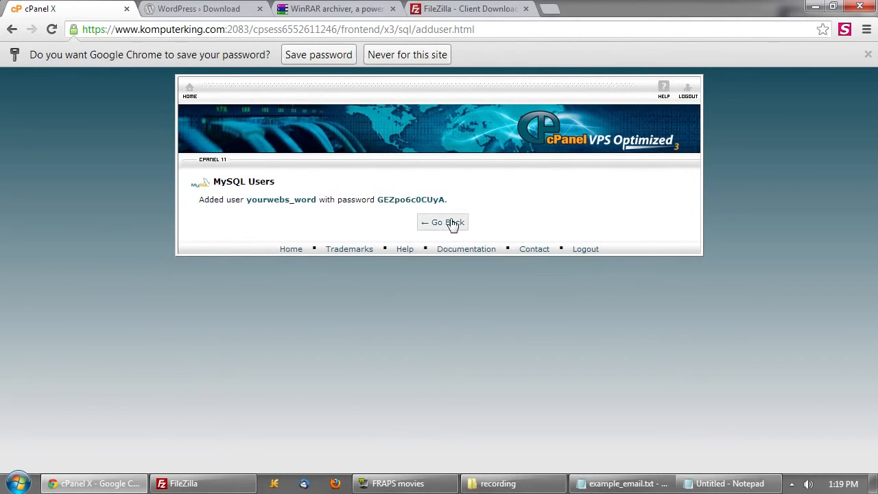
# - Return to MySQL Databases and review yourwebs_word listed at 0.00 MB with no users
pyautogui.click(451, 225)
pyautogui.scroll(-3, 488, 292)
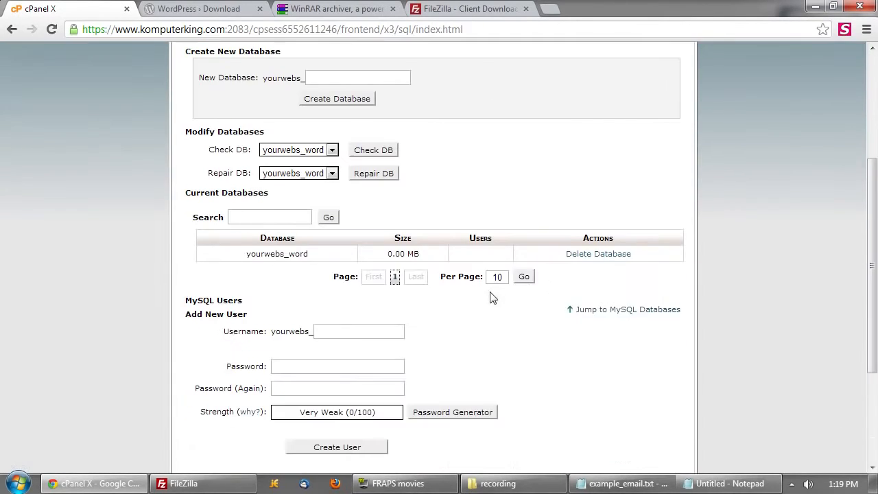
pyautogui.scroll(1, 487, 251)
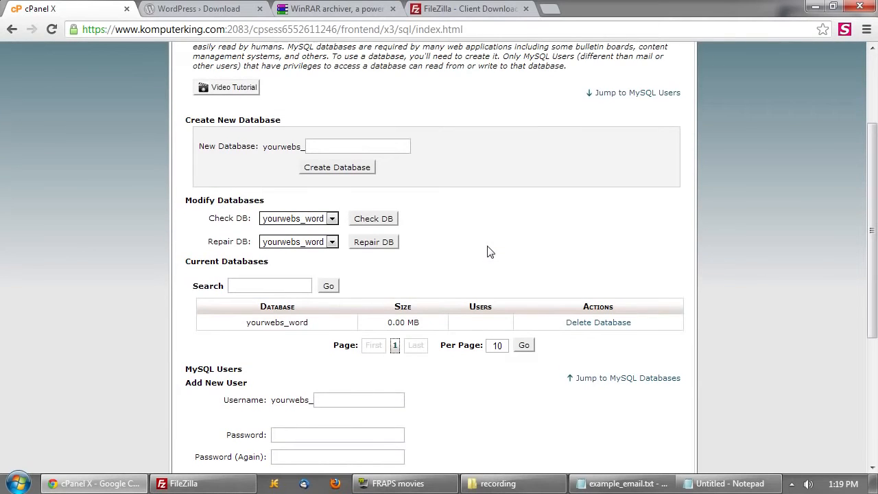
pyautogui.scroll(2, 488, 252)
pyautogui.scroll(-2, 480, 254)
pyautogui.scroll(-2, 443, 267)
pyautogui.scroll(2, 458, 274)
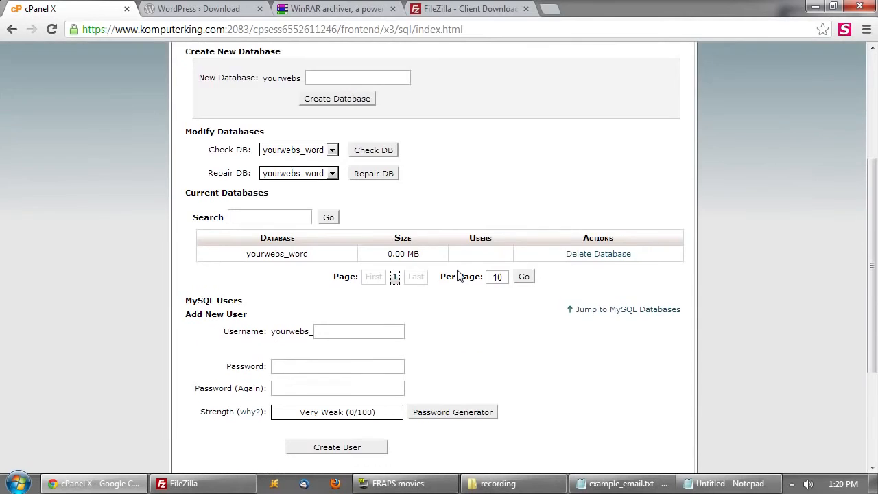
pyautogui.scroll(1, 459, 275)
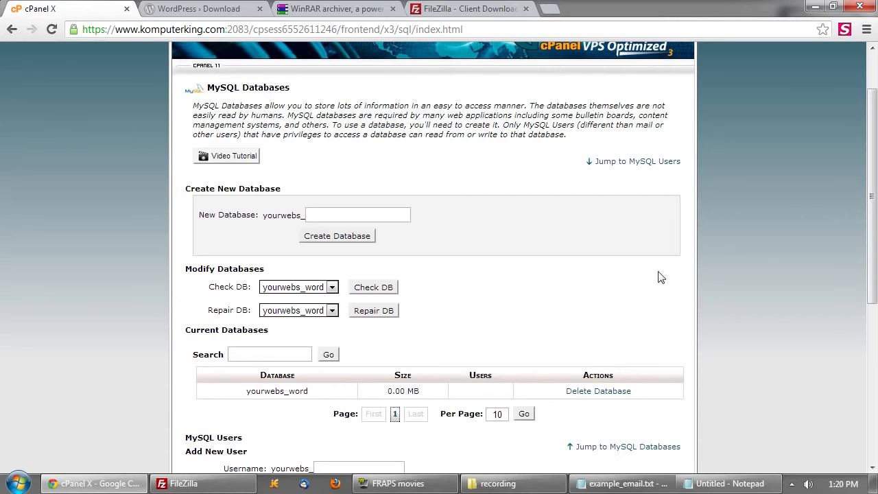
# - Add user yourwebs_word to database yourwebs_word under Add User To Database
pyautogui.moveTo(196, 209); pyautogui.dragTo(627, 319)
pyautogui.click(576, 289)
pyautogui.scroll(-1, 463, 269)
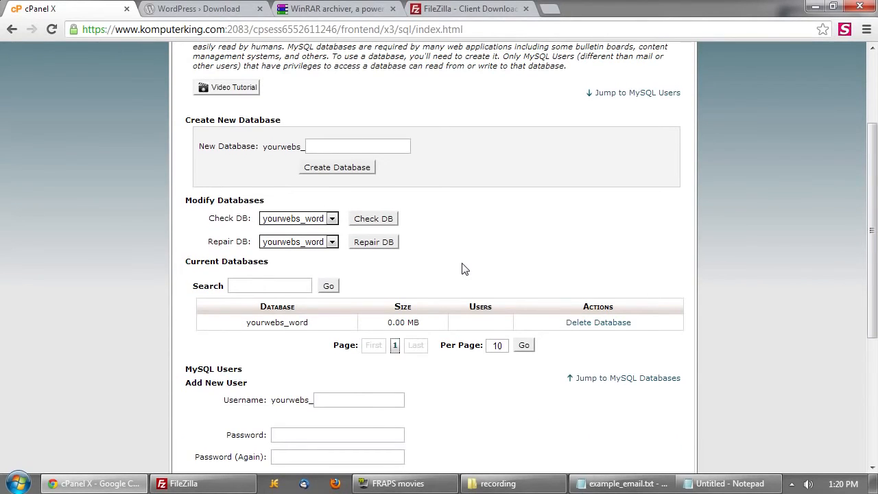
pyautogui.scroll(-3, 463, 269)
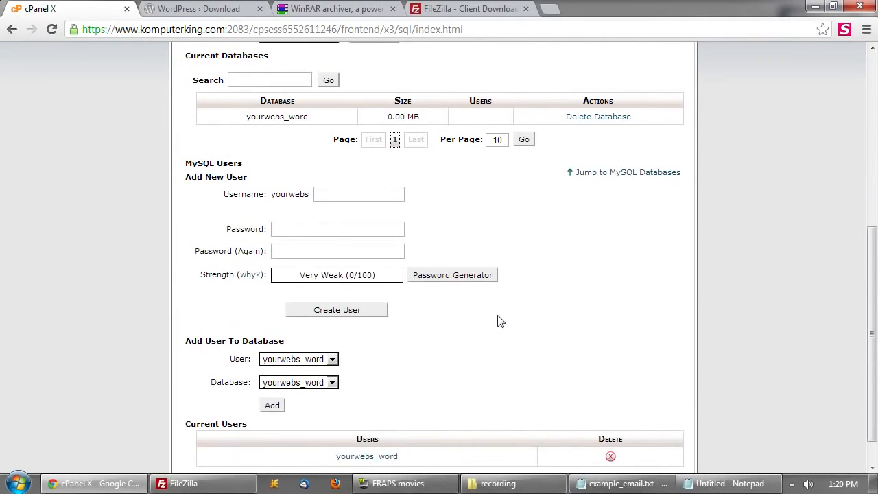
pyautogui.scroll(-1, 500, 321)
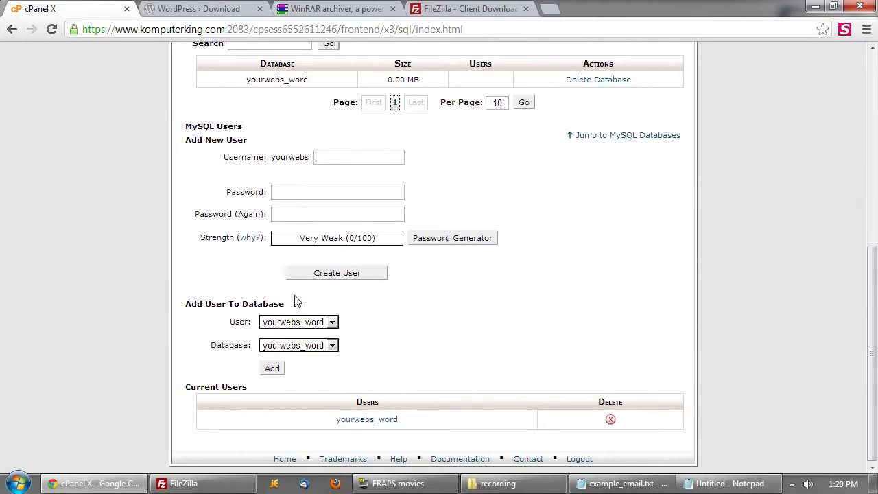
pyautogui.click(332, 323)
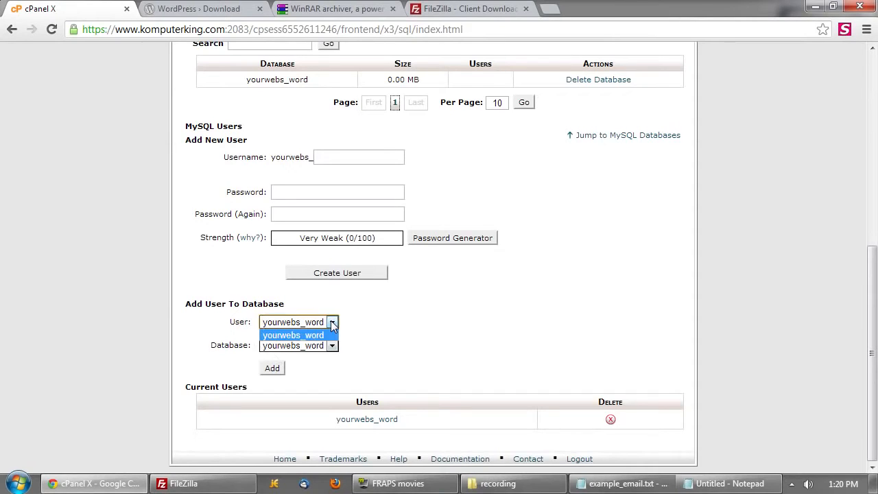
pyautogui.click(332, 323)
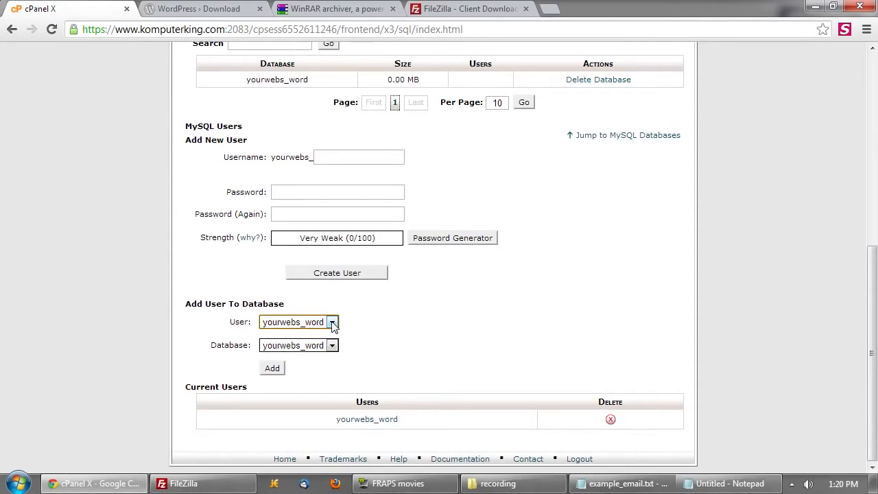
pyautogui.click(334, 348)
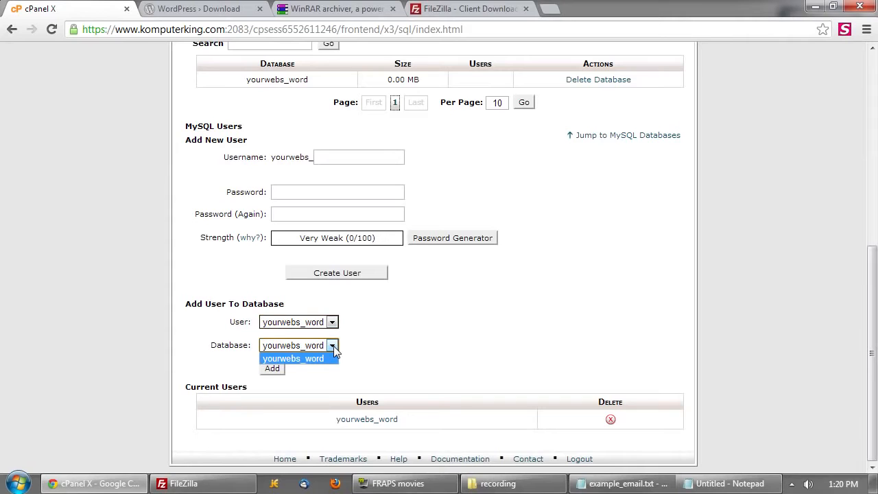
pyautogui.click(332, 347)
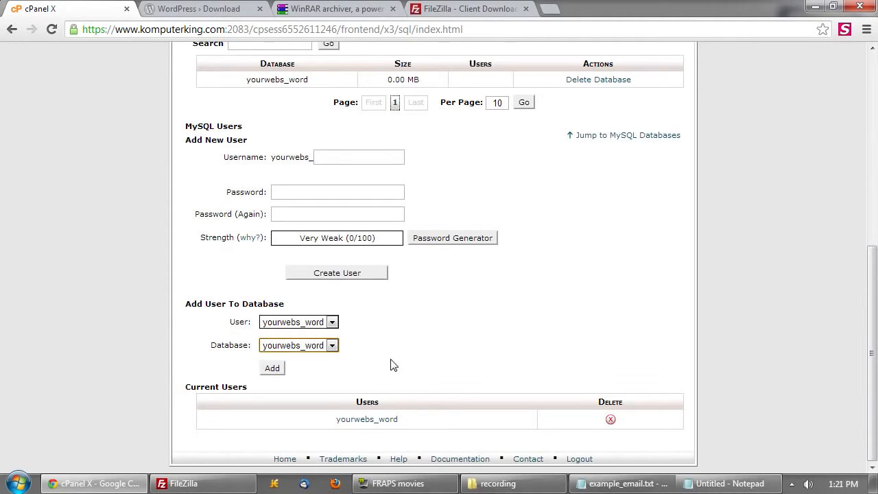
pyautogui.click(272, 368)
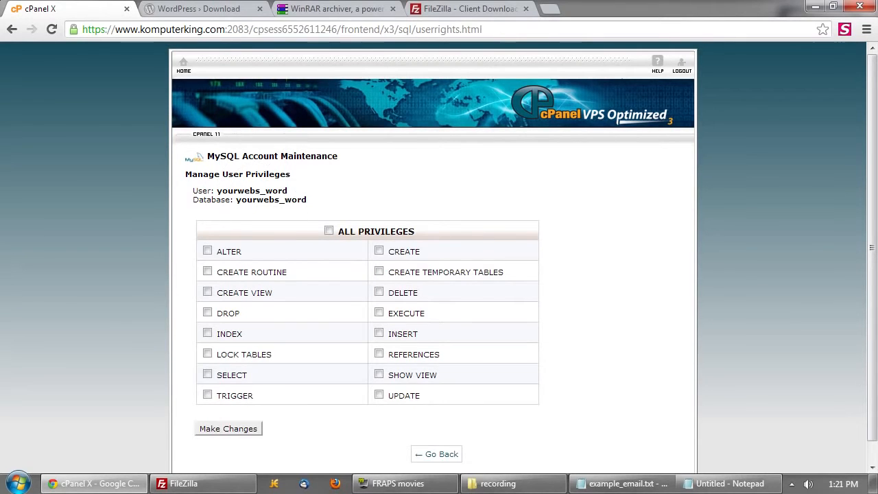
# - Grant ALL PRIVILEGES to yourwebs_word on yourwebs_word, save, and go back
pyautogui.click(389, 235)
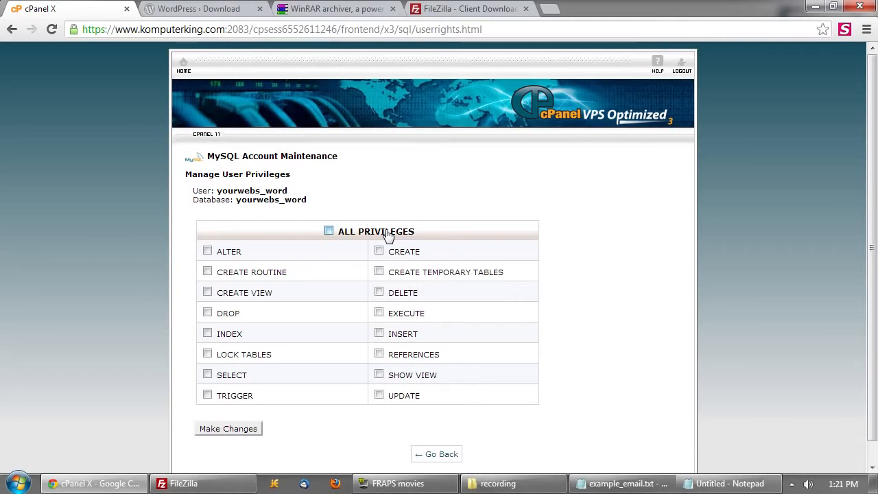
pyautogui.click(231, 430)
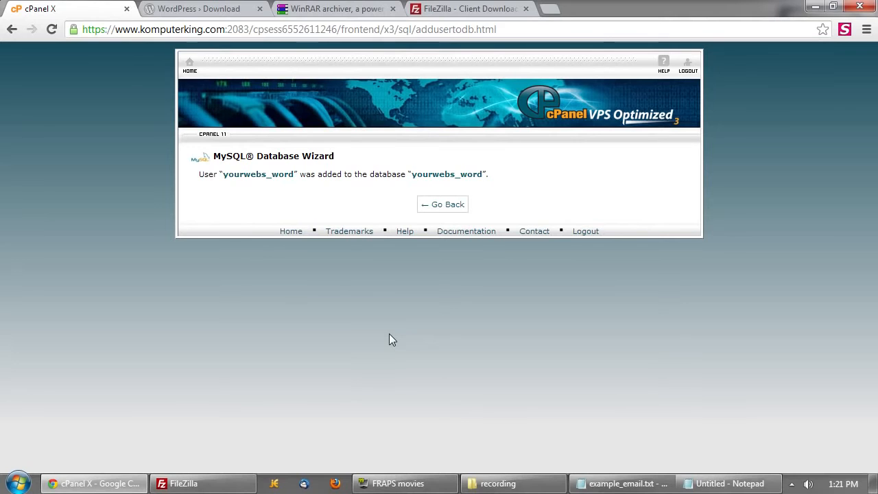
pyautogui.click(449, 204)
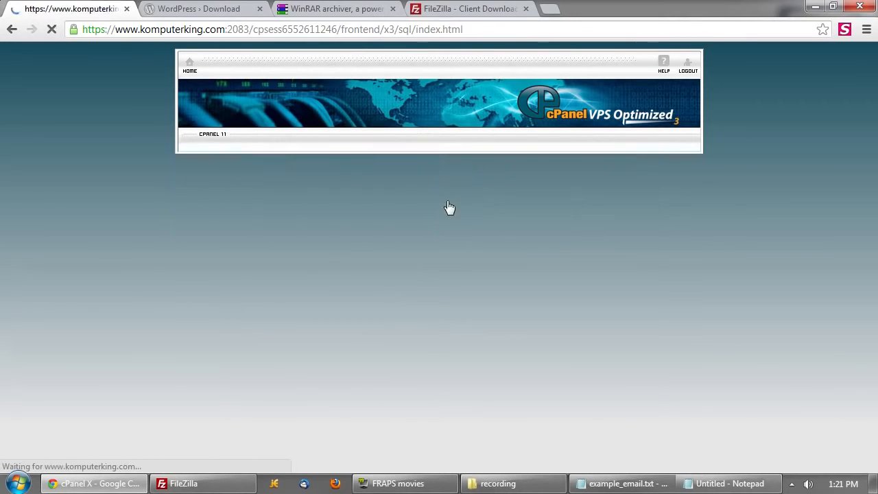
# - Confirm yourwebs_word and its user are listed on MySQL Databases, then switch to the WordPress Download tab
pyautogui.scroll(-2, 470, 334)
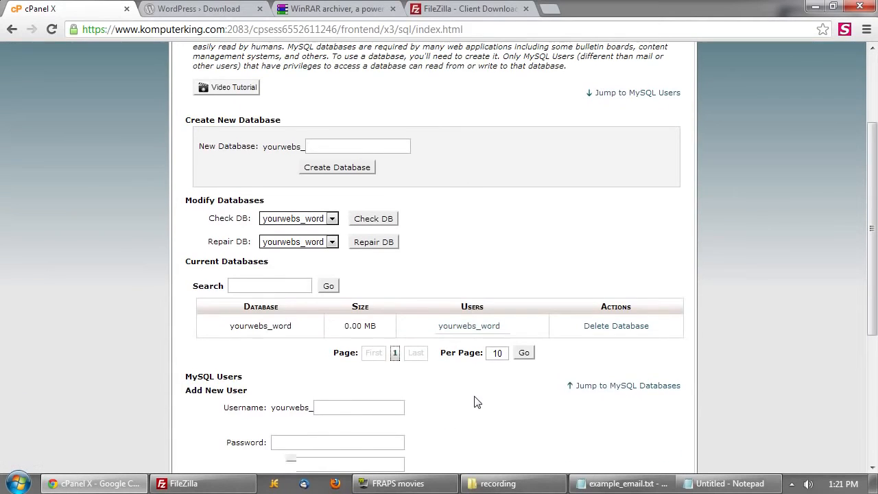
pyautogui.scroll(-2, 474, 396)
pyautogui.scroll(-2, 457, 410)
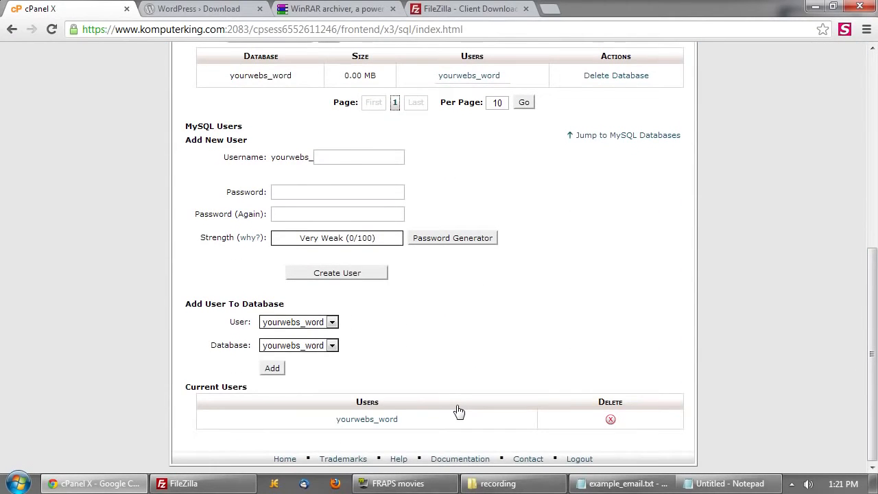
pyautogui.scroll(2, 459, 410)
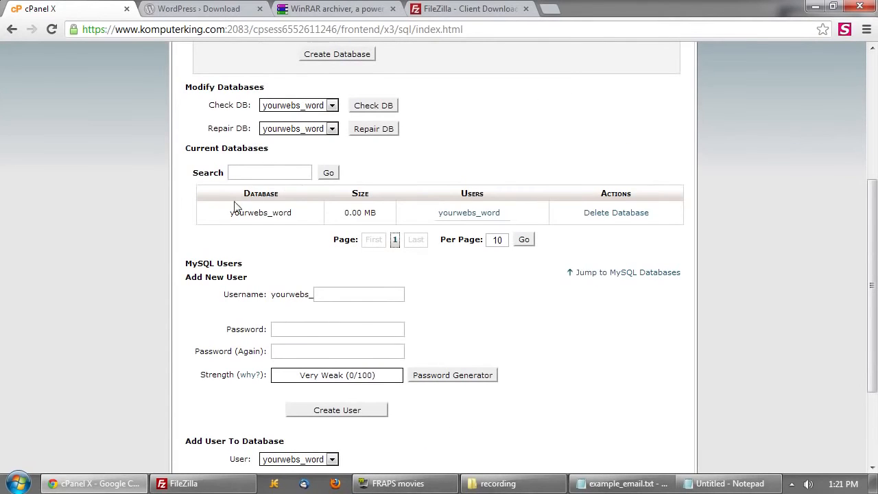
pyautogui.moveTo(228, 214); pyautogui.dragTo(341, 218)
pyautogui.moveTo(511, 213); pyautogui.dragTo(387, 212)
pyautogui.click(562, 216)
pyautogui.scroll(1, 583, 270)
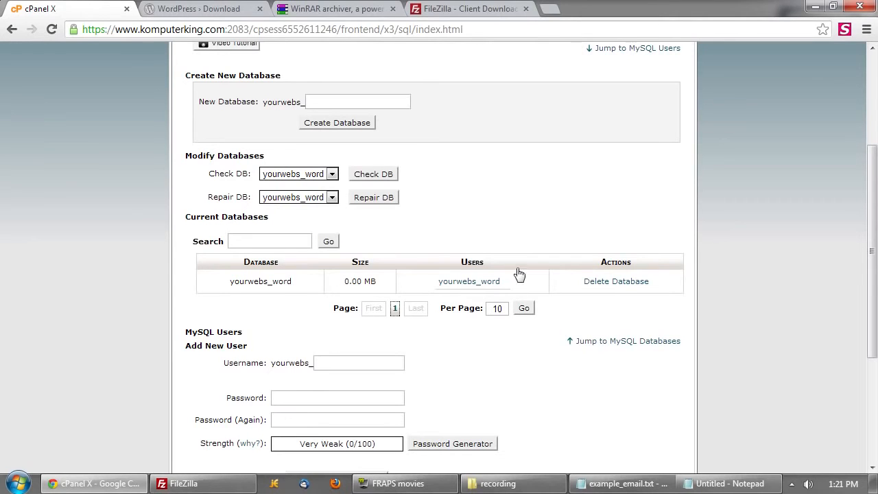
pyautogui.click(224, 13)
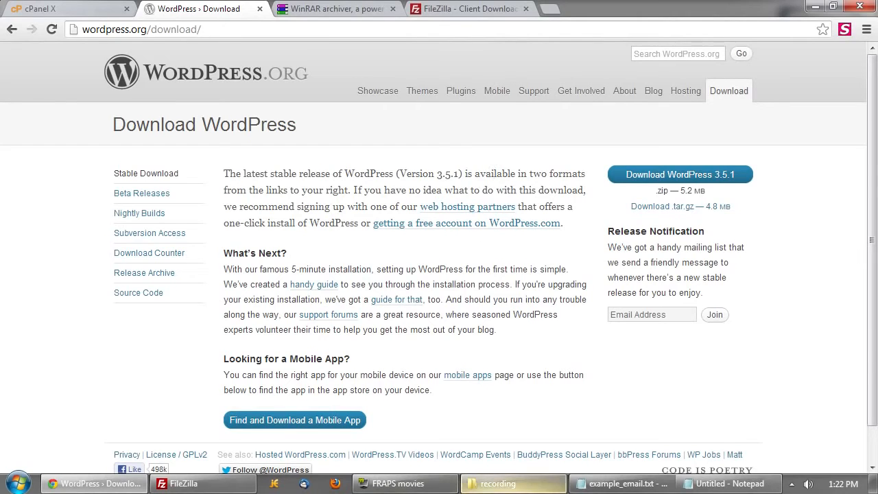
# - After reading the WordPress 3.5.1 download page, bring the recording folder window forward
pyautogui.click(476, 485)
pyautogui.click(273, 124)
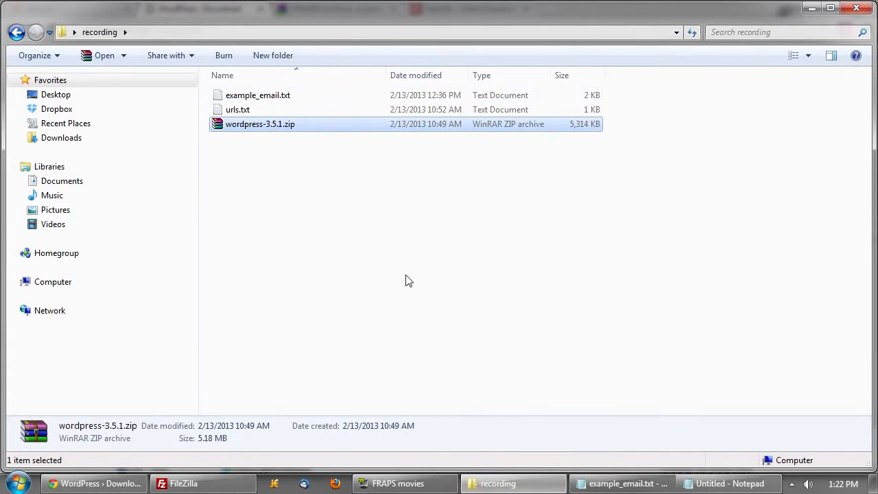
pyautogui.moveTo(493, 483)
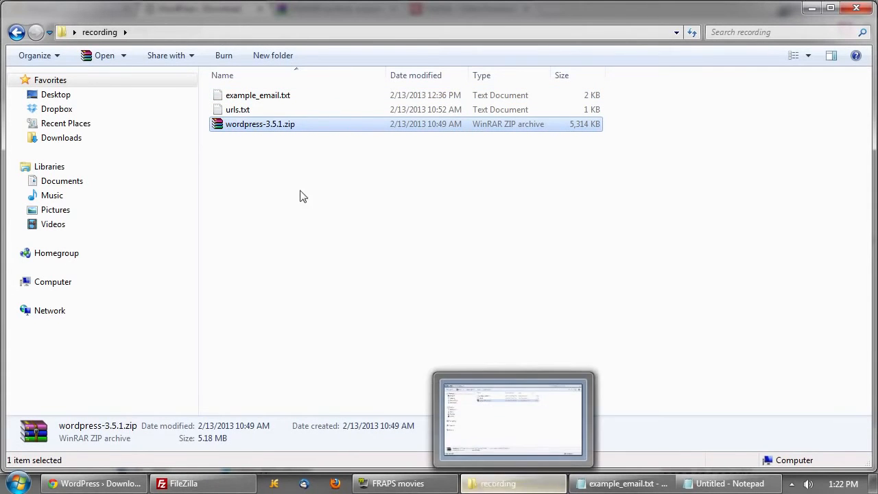
pyautogui.hotkey('alt', 'Tab')
pyautogui.click(348, 9)
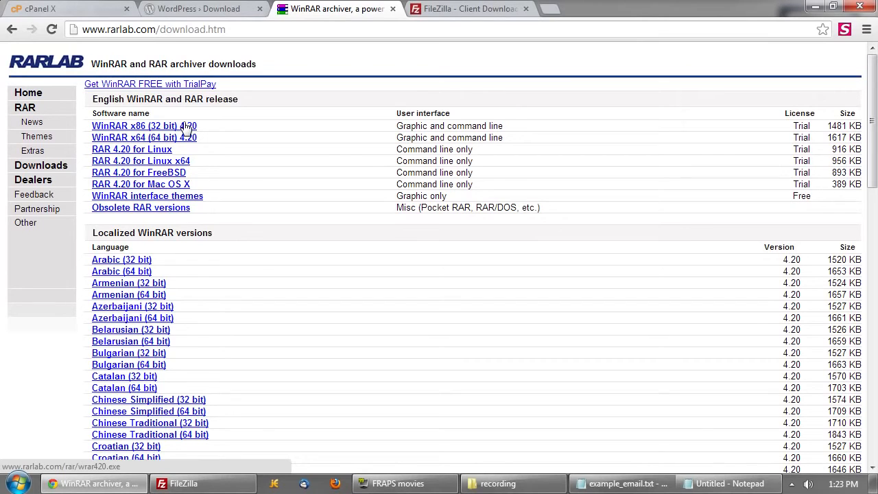
pyautogui.click(498, 483)
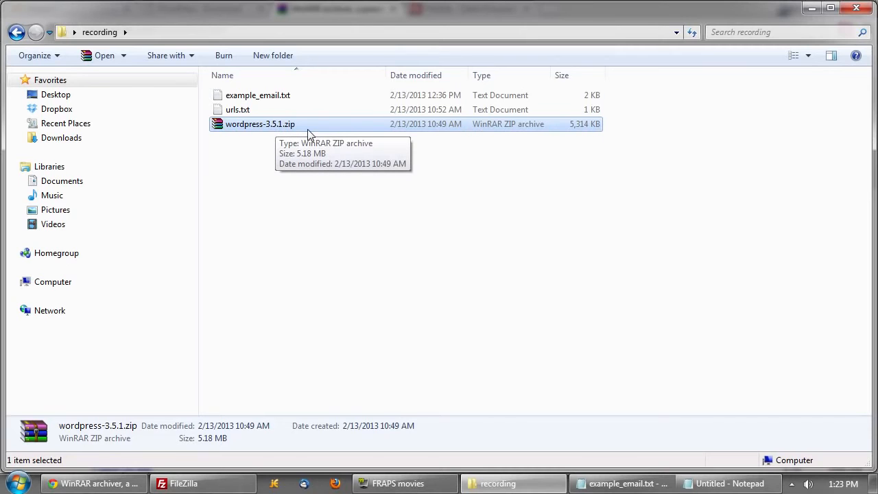
# - Extract wordpress-3.5.1.zip to a wordpress-3.5.1 folder and open that folder
pyautogui.rightClick(309, 128)
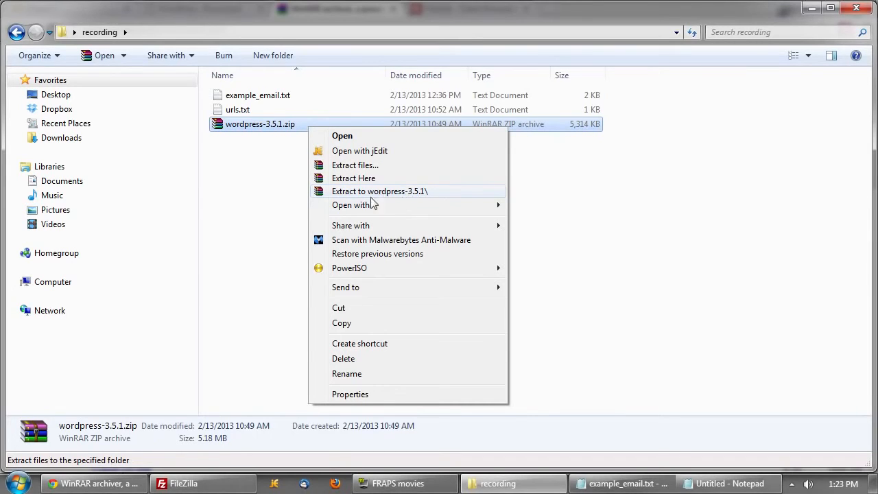
pyautogui.click(432, 190)
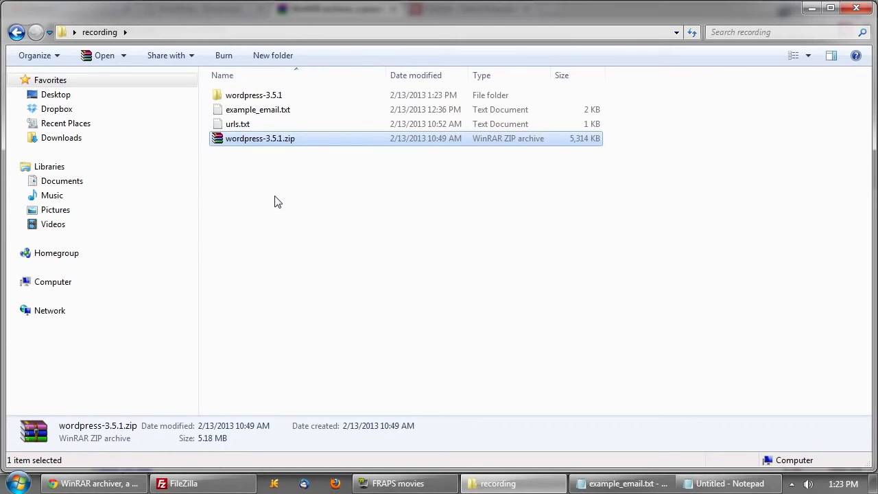
pyautogui.doubleClick(281, 98)
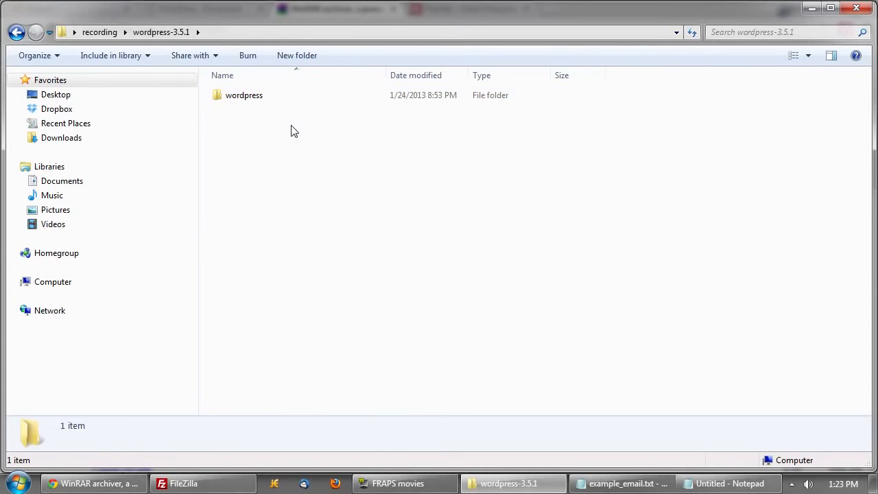
# - Inside the wordpress folder, copy and paste a duplicate of wp-config-sample.php
pyautogui.doubleClick(245, 101)
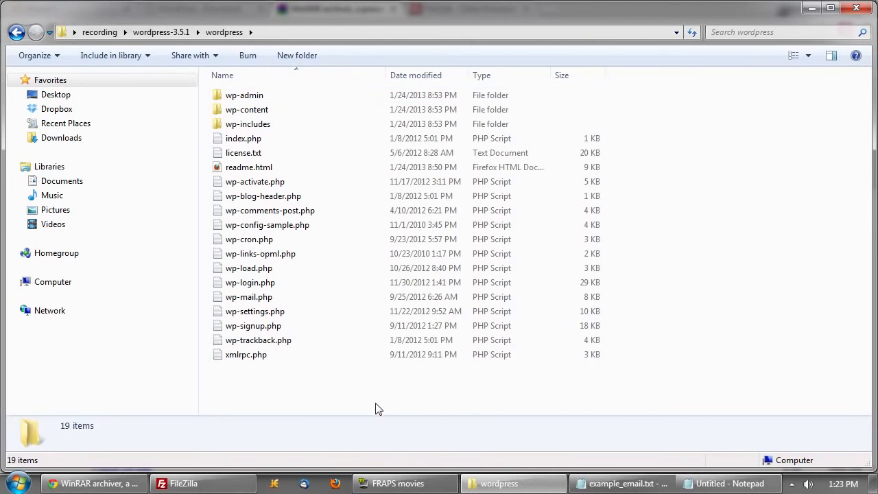
pyautogui.moveTo(373, 399); pyautogui.dragTo(260, 97)
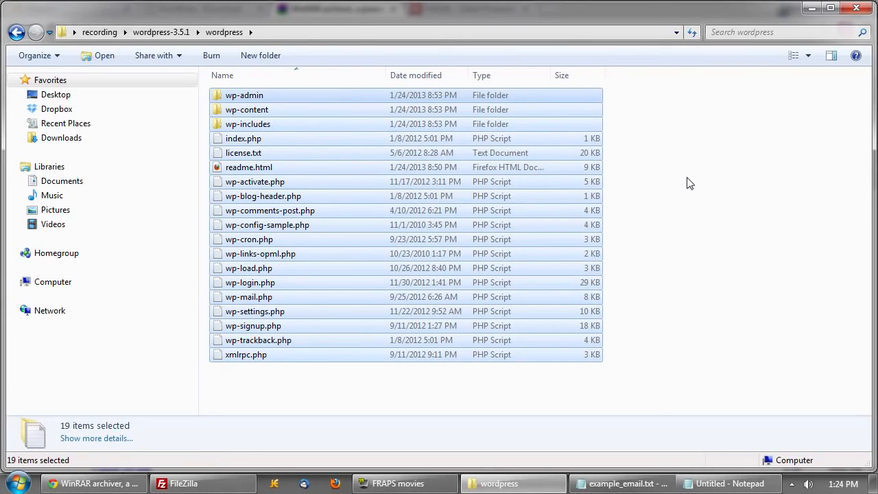
pyautogui.click(685, 185)
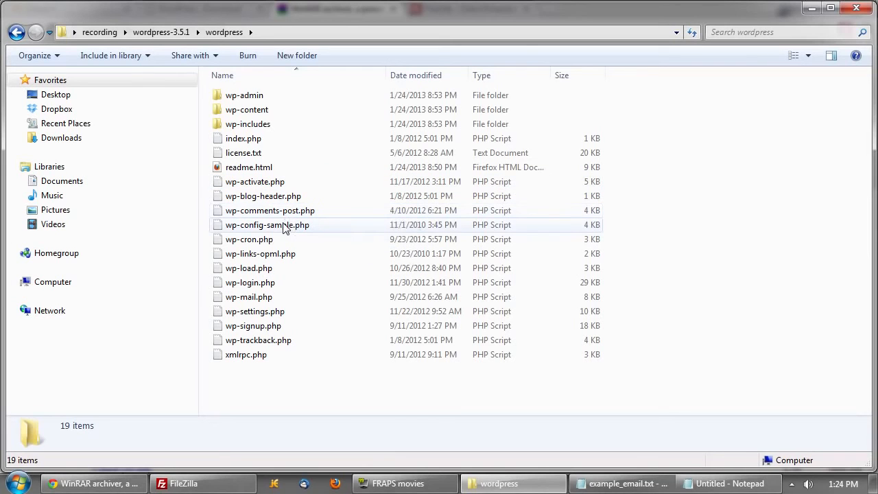
pyautogui.rightClick(335, 225)
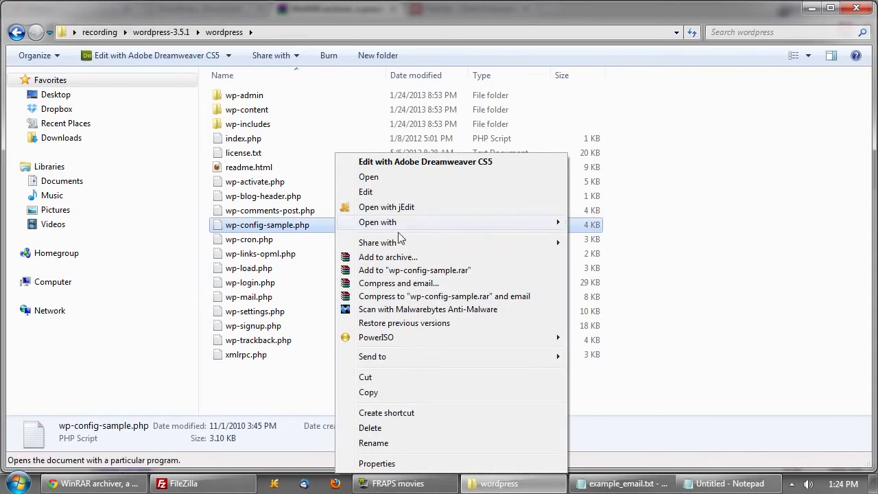
pyautogui.click(388, 392)
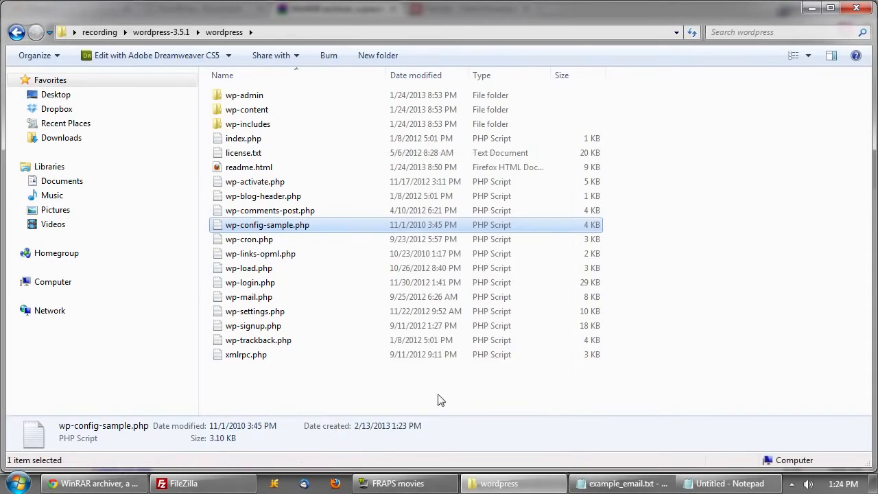
pyautogui.rightClick(351, 398)
pyautogui.click(382, 297)
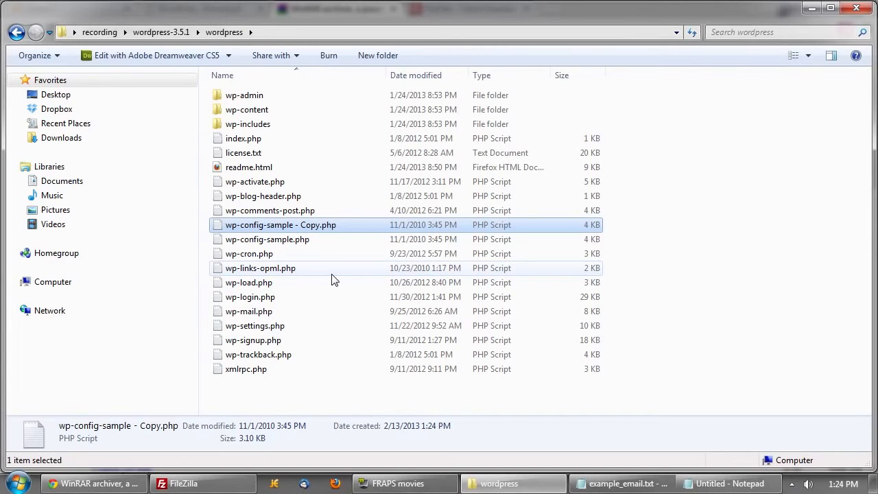
# - Rename the duplicate to wp-config.php and open it with jEdit
pyautogui.press('F2')
pyautogui.press('Right')
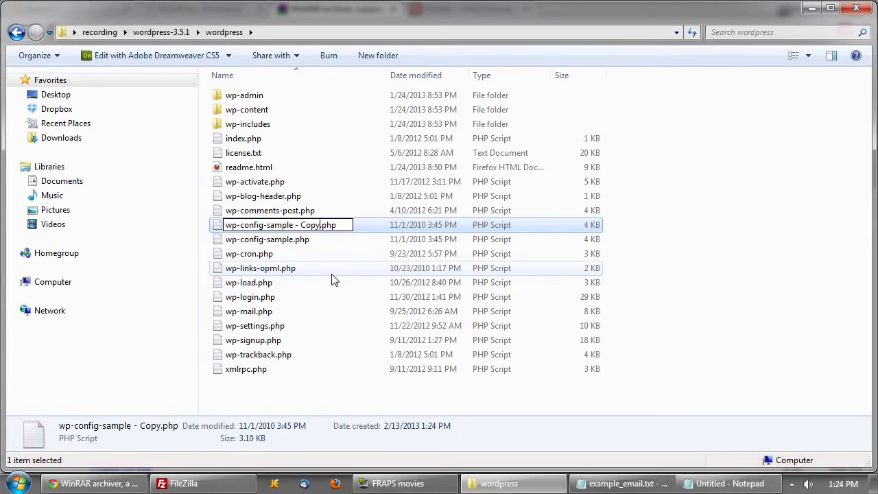
pyautogui.press('BackSpace')
pyautogui.press('BackSpace')
pyautogui.press('BackSpace')
pyautogui.press('BackSpace')
pyautogui.press('BackSpace')
pyautogui.press('BackSpace')
pyautogui.press('BackSpace')
pyautogui.press('BackSpace')
pyautogui.press('BackSpace')
pyautogui.press('BackSpace')
pyautogui.press('BackSpace')
pyautogui.press('BackSpace')
pyautogui.press('BackSpace')
pyautogui.press('BackSpace')
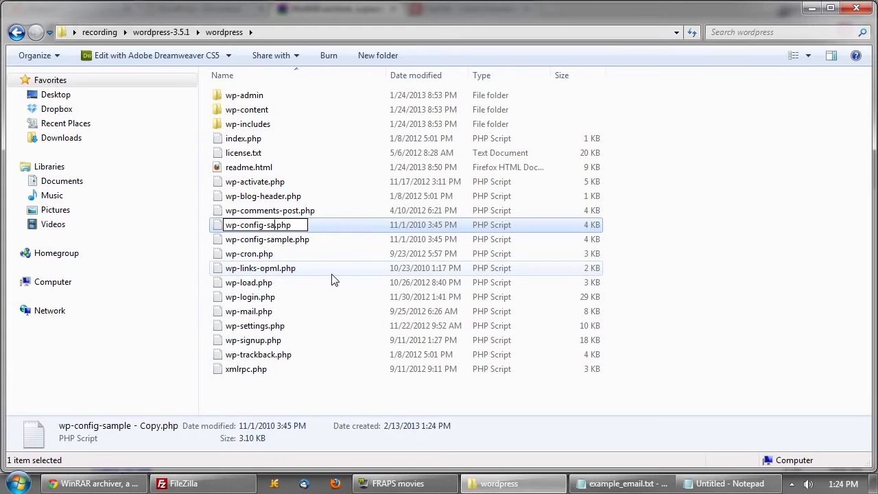
pyautogui.press('Return')
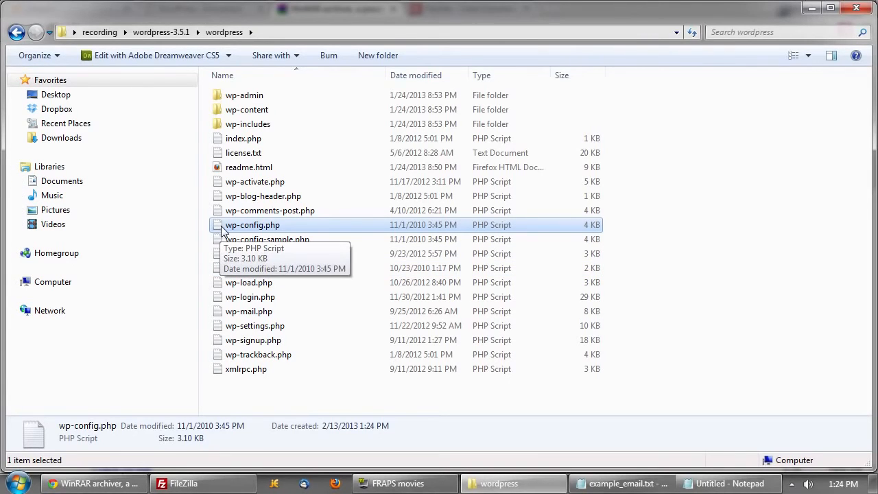
pyautogui.rightClick(272, 230)
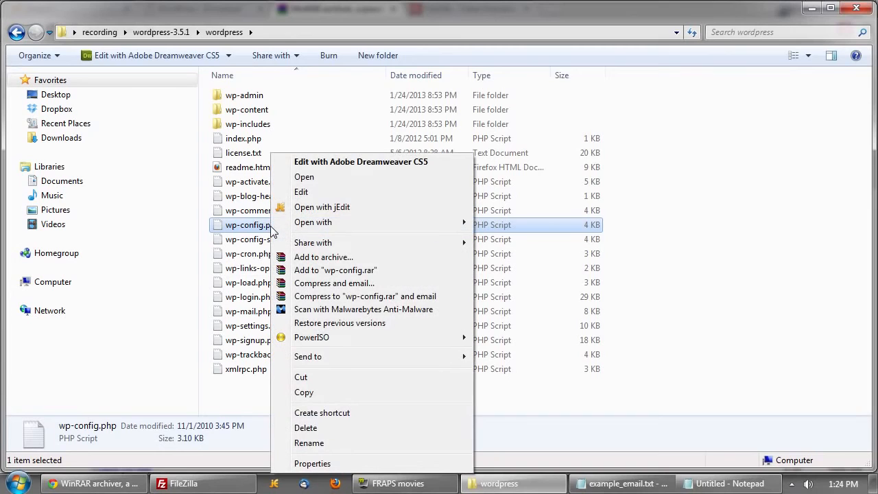
pyautogui.moveTo(322, 223)
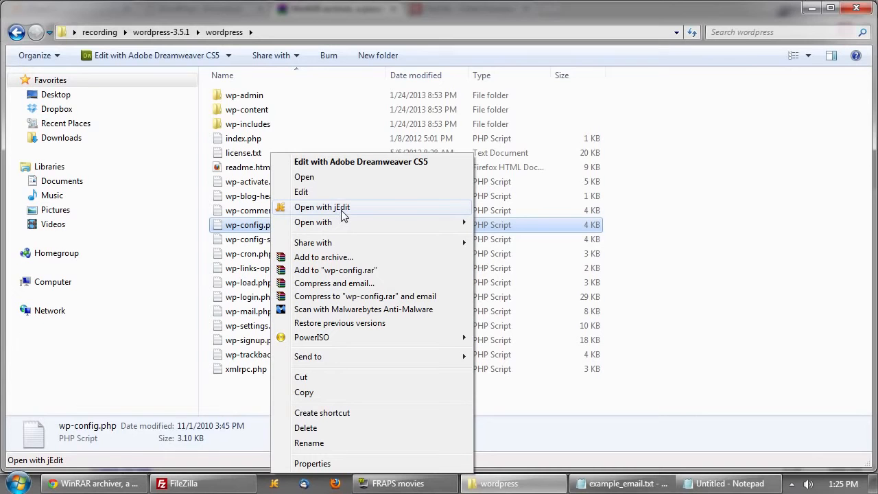
pyautogui.click(340, 208)
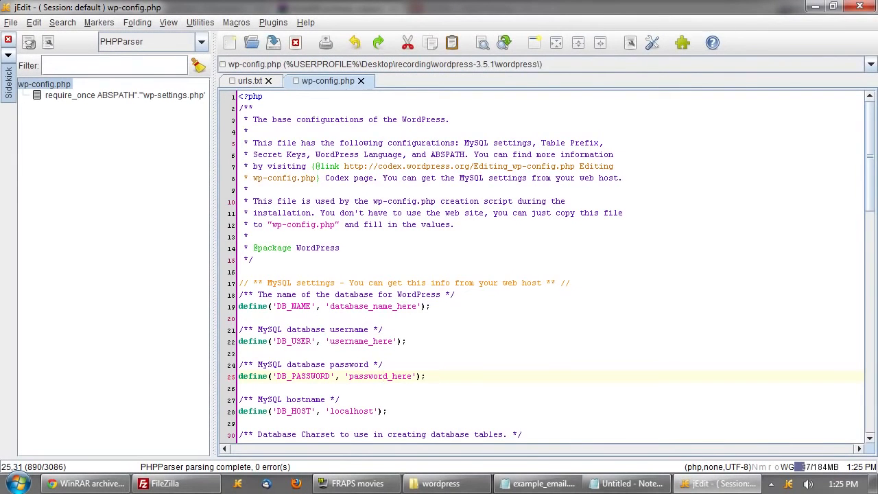
# - Copy the database name yourwebs_word from cPanel into DB_NAME in wp-config.php
pyautogui.scroll(-1, 546, 266)
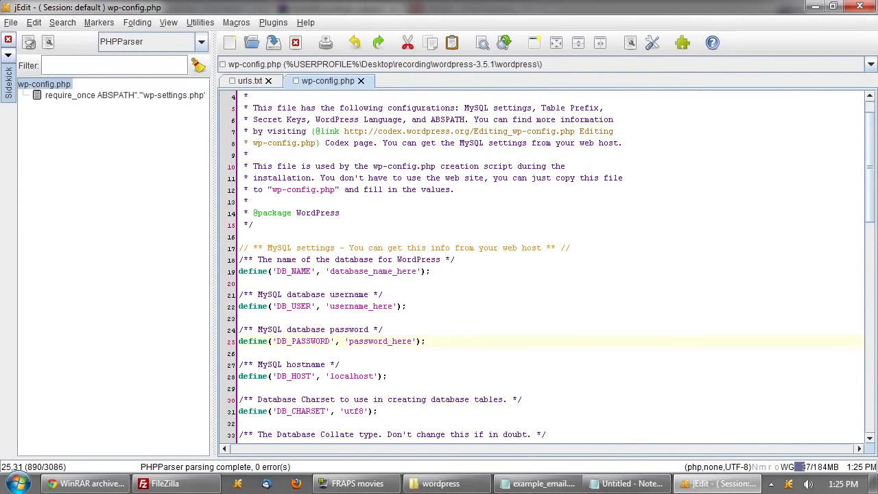
pyautogui.scroll(-1, 387, 306)
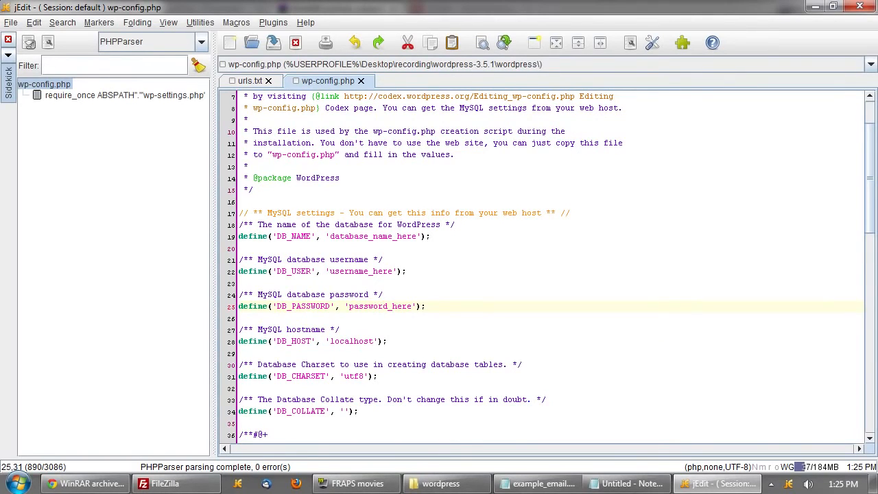
pyautogui.click(86, 483)
pyautogui.click(87, 6)
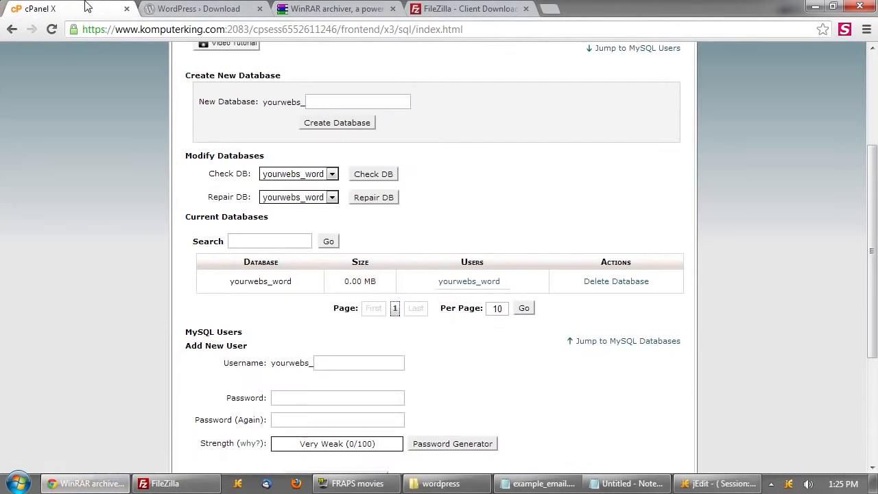
pyautogui.moveTo(292, 282); pyautogui.dragTo(229, 281)
pyautogui.hotkey('alt', 'Tab')
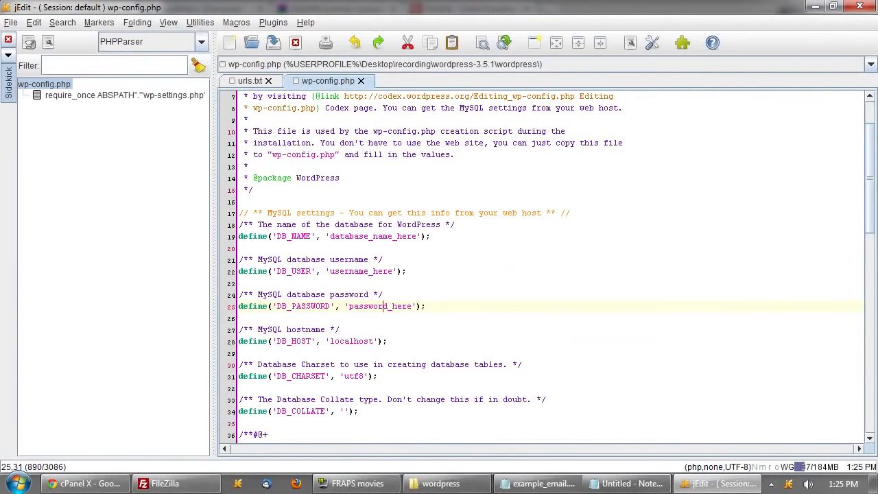
pyautogui.doubleClick(373, 236)
pyautogui.hotkey('ctrl', 'v')
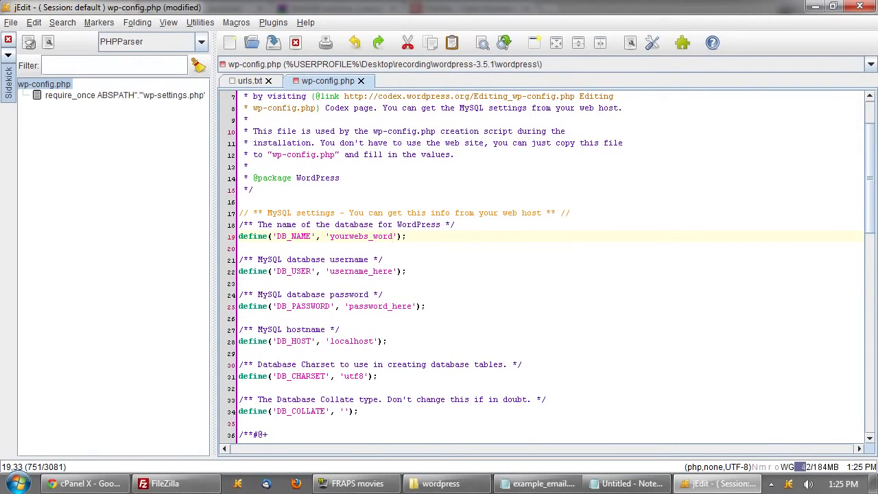
# - Set DB_USER to yourwebs_word and paste the stored database password into DB_PASSWORD
pyautogui.doubleClick(361, 271)
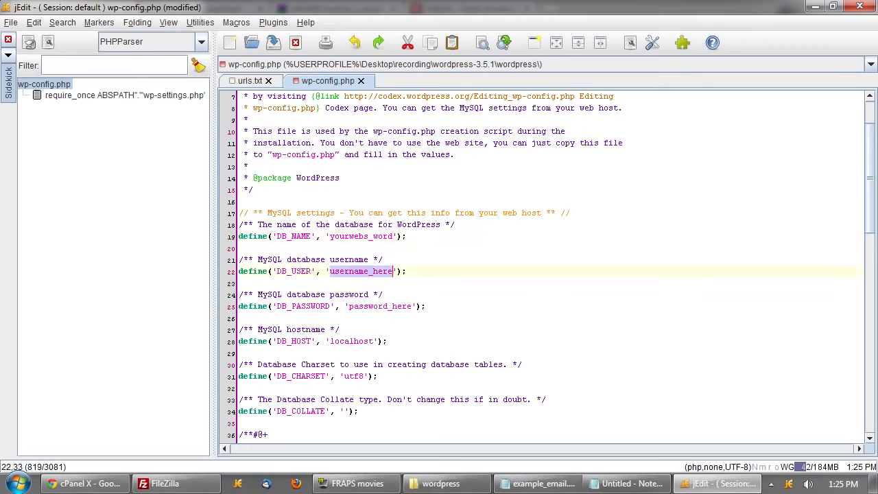
pyautogui.hotkey('ctrl', 'v')
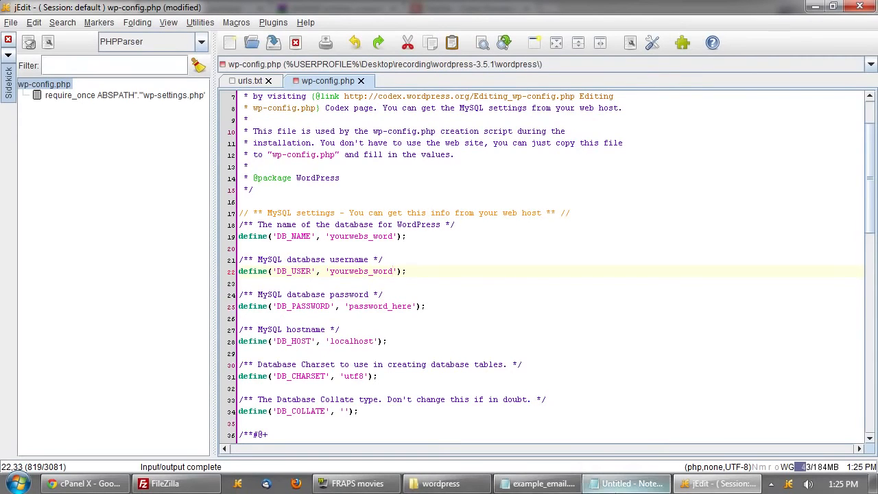
pyautogui.click(624, 483)
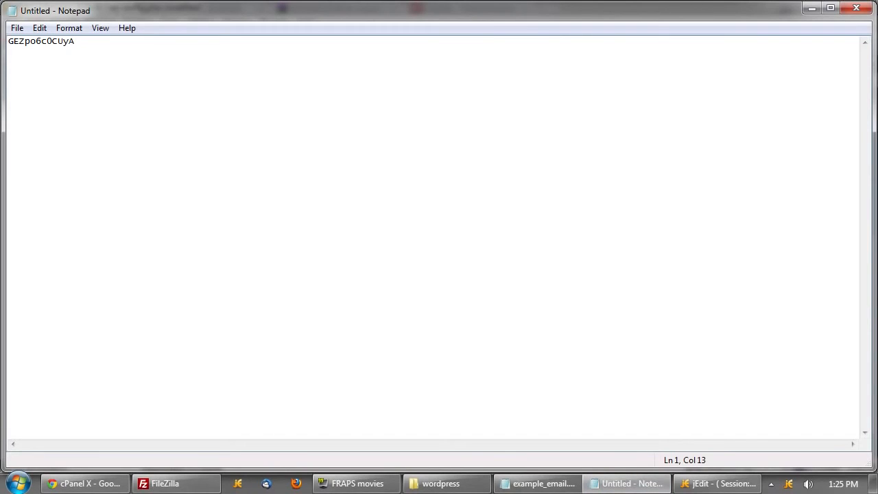
pyautogui.hotkey('shift', 'Home')
pyautogui.hotkey('ctrl', 'c')
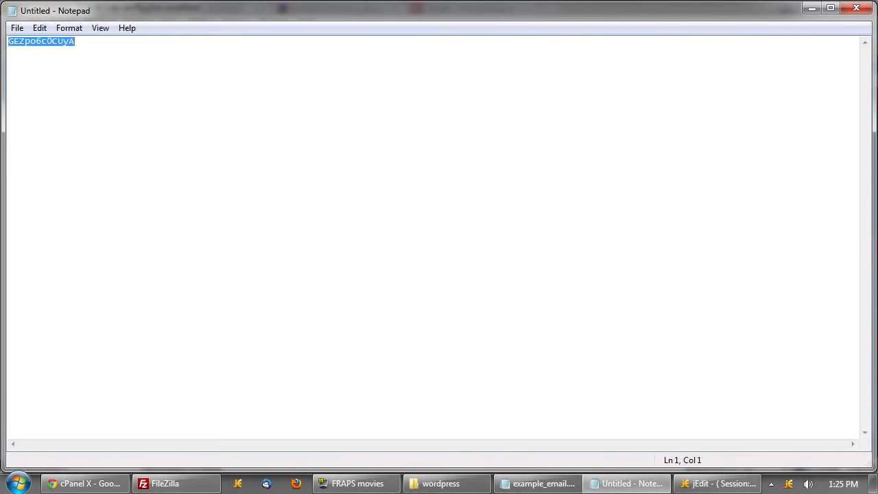
pyautogui.click(813, 9)
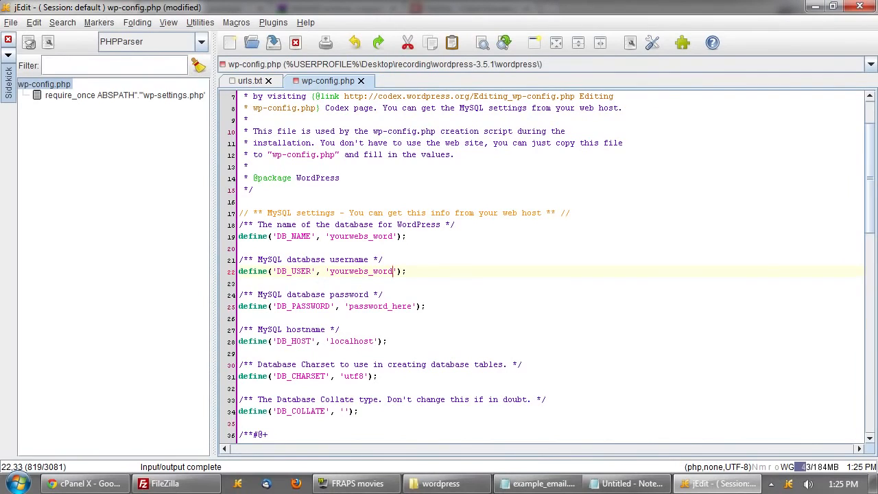
pyautogui.doubleClick(380, 307)
pyautogui.hotkey('ctrl', 'v')
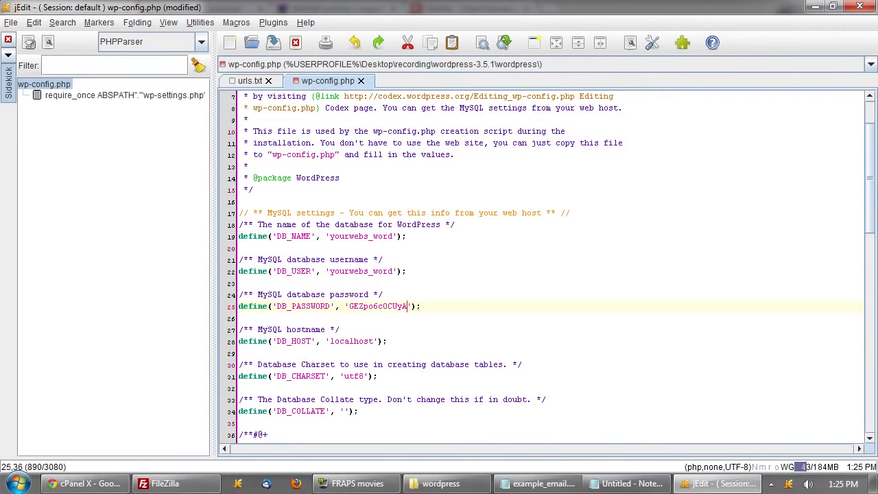
# - Check DB_NAME, DB_USER and localhost DB_HOST against cPanel, then save wp-config.php
pyautogui.click(328, 235)
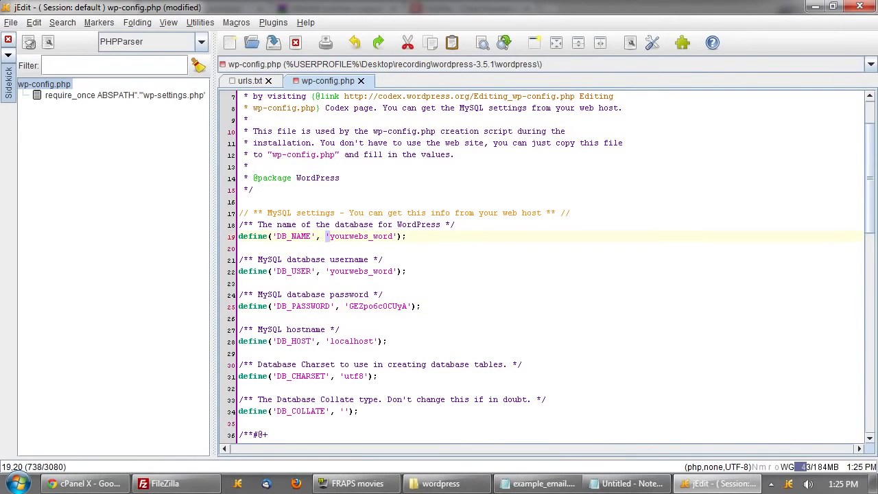
pyautogui.doubleClick(395, 235)
pyautogui.click(409, 271)
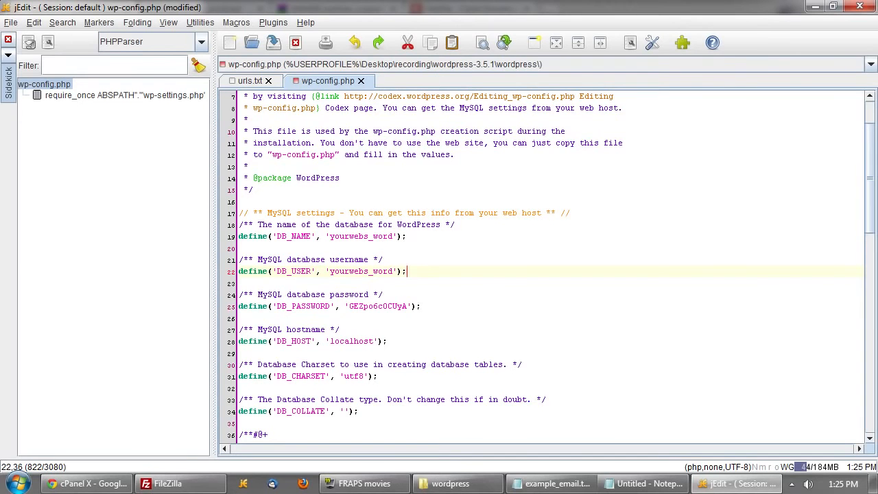
pyautogui.click(89, 484)
pyautogui.scroll(3, 373, 343)
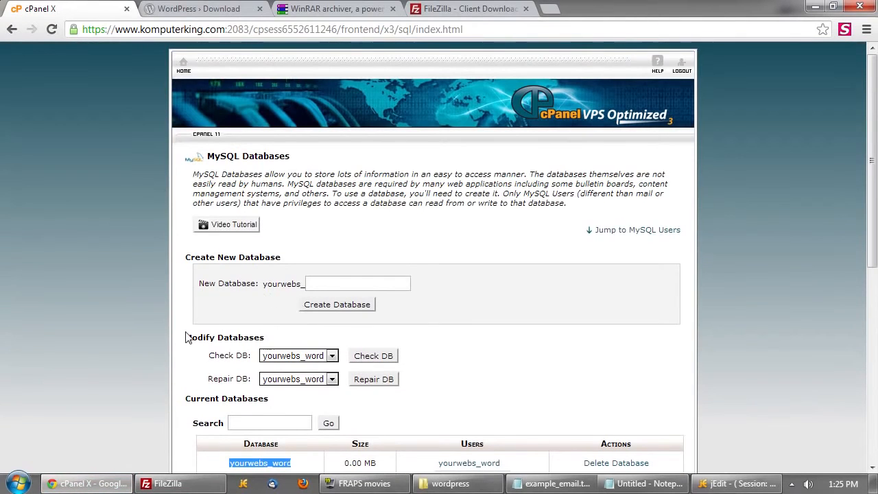
pyautogui.moveTo(171, 323); pyautogui.dragTo(675, 352)
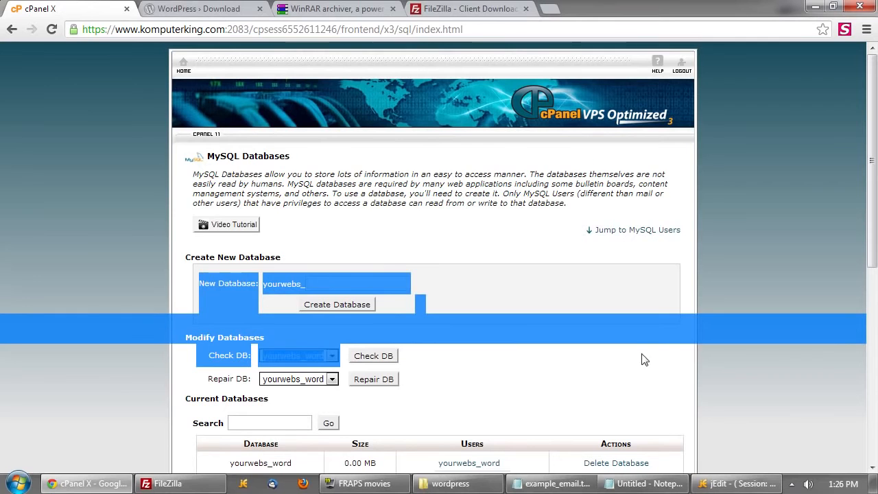
pyautogui.click(588, 358)
pyautogui.hotkey('alt', 'Tab')
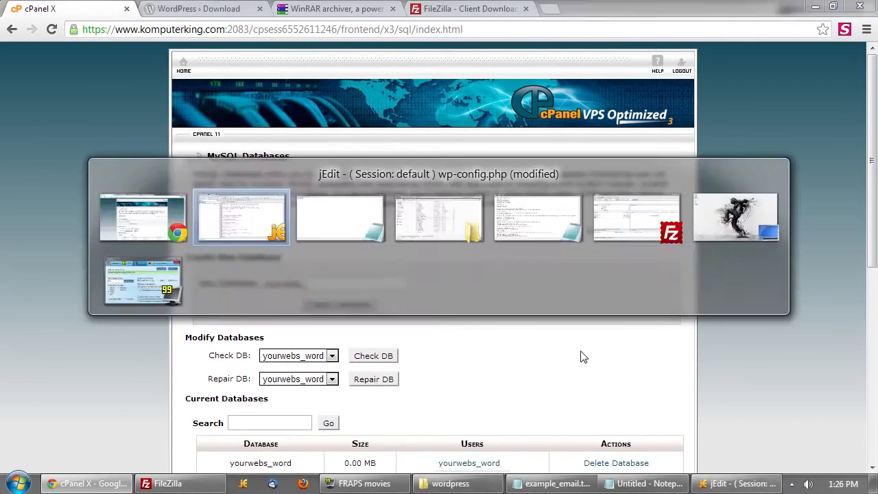
pyautogui.doubleClick(359, 341)
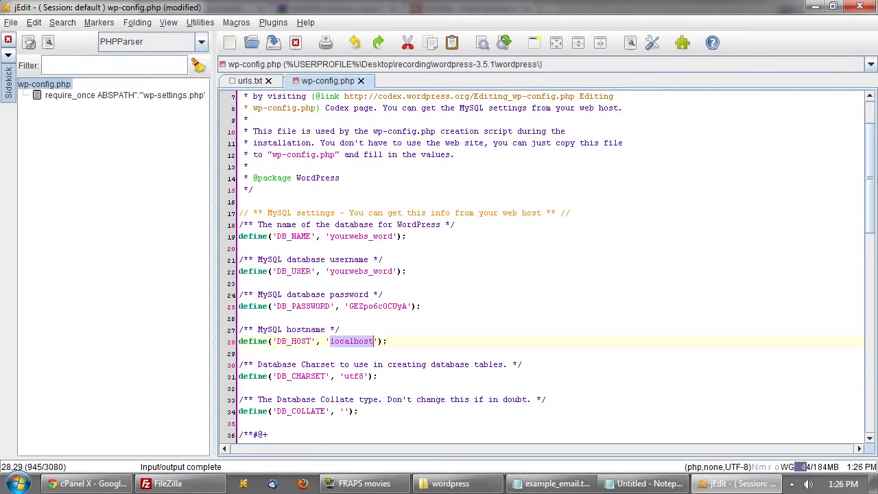
pyautogui.click(389, 341)
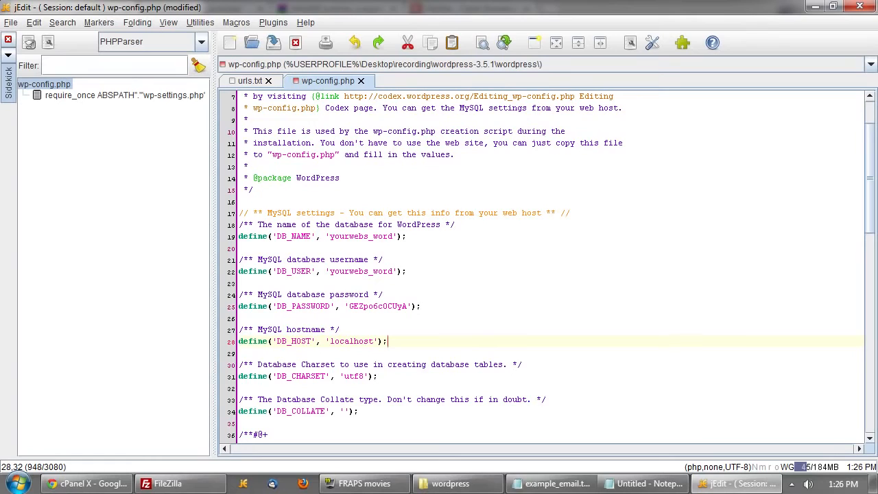
pyautogui.hotkey('ctrl', 's')
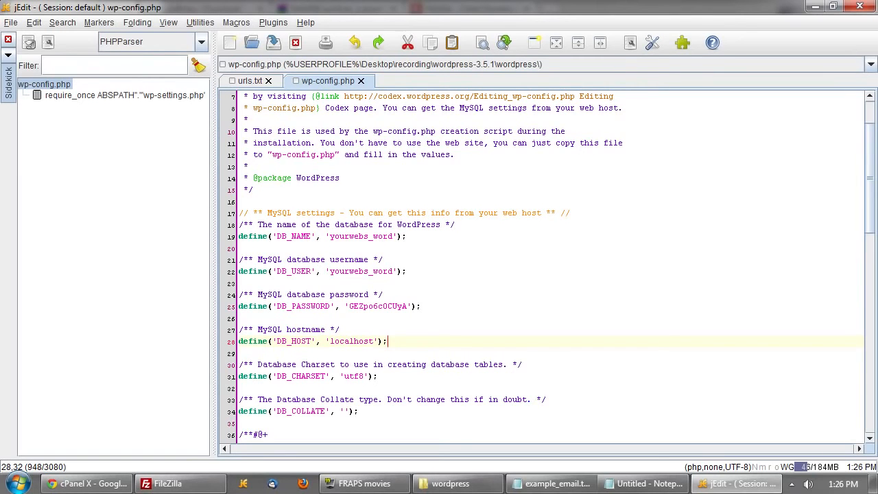
pyautogui.click(103, 485)
# - Find the FTP Hostname in the hosting welcome email, then bring FileZilla forward
pyautogui.click(473, 8)
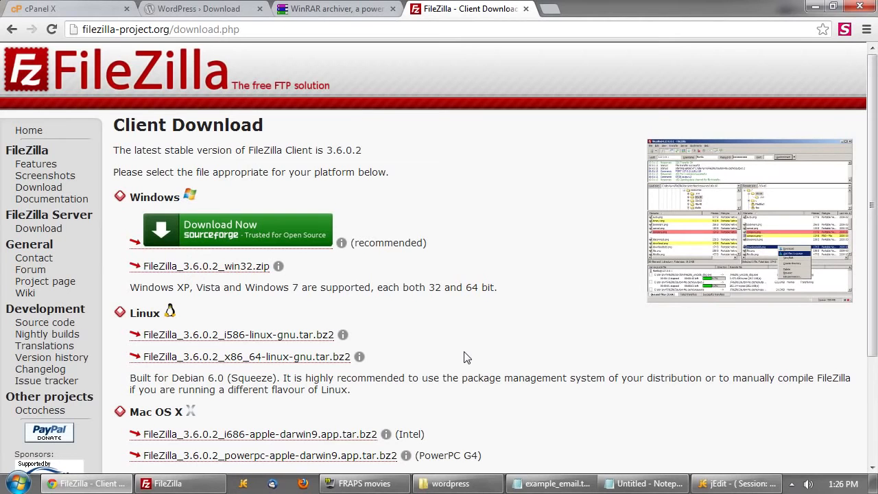
pyautogui.click(552, 483)
pyautogui.scroll(-2, 9, 406)
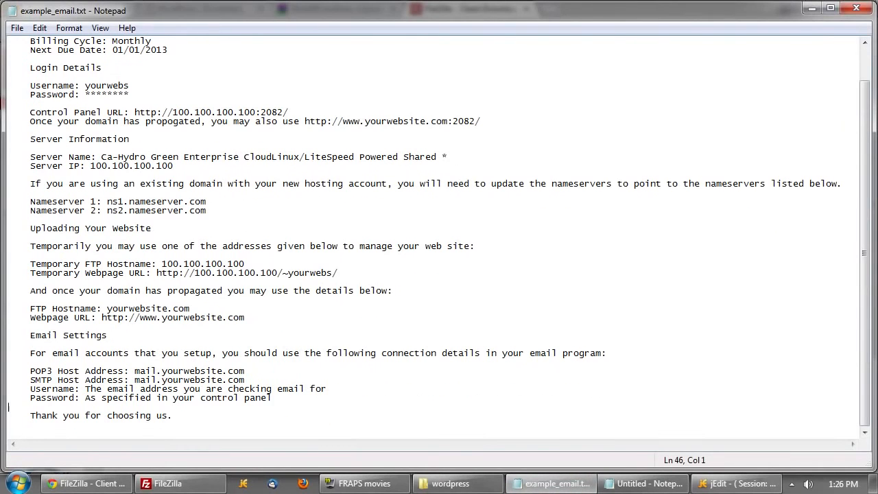
pyautogui.moveTo(190, 309); pyautogui.dragTo(9, 300)
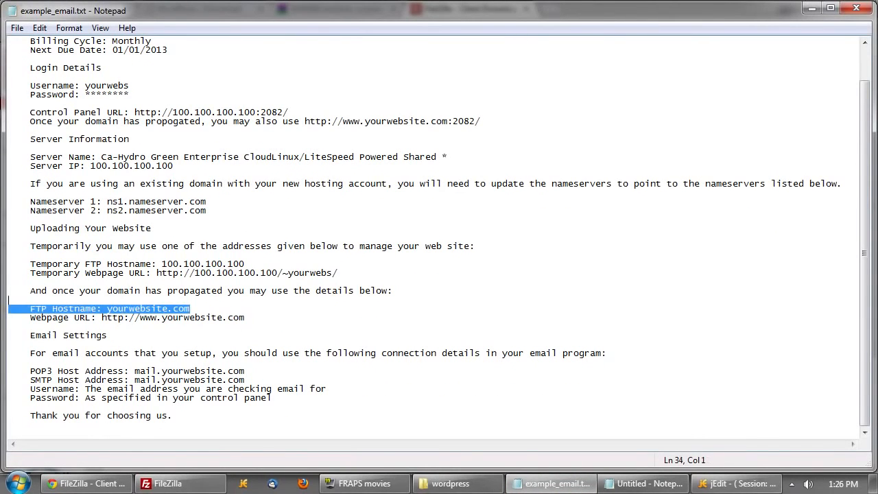
pyautogui.click(9, 326)
pyautogui.scroll(2, 9, 326)
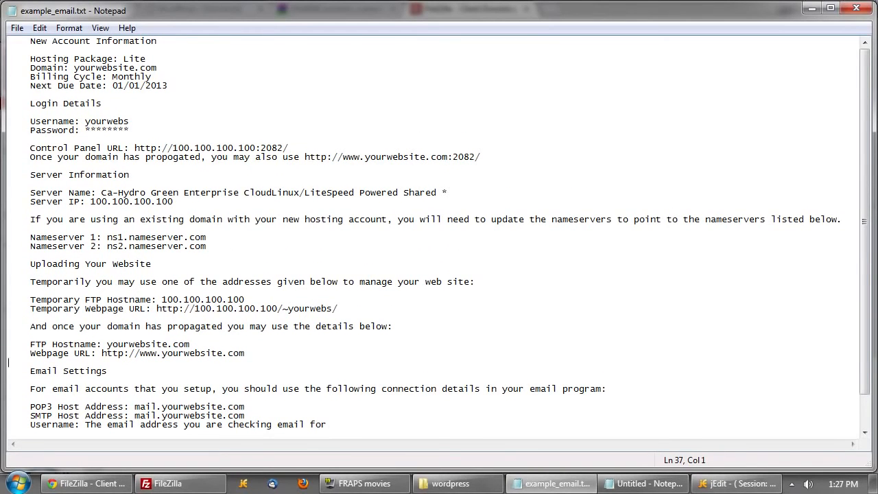
pyautogui.moveTo(168, 491)
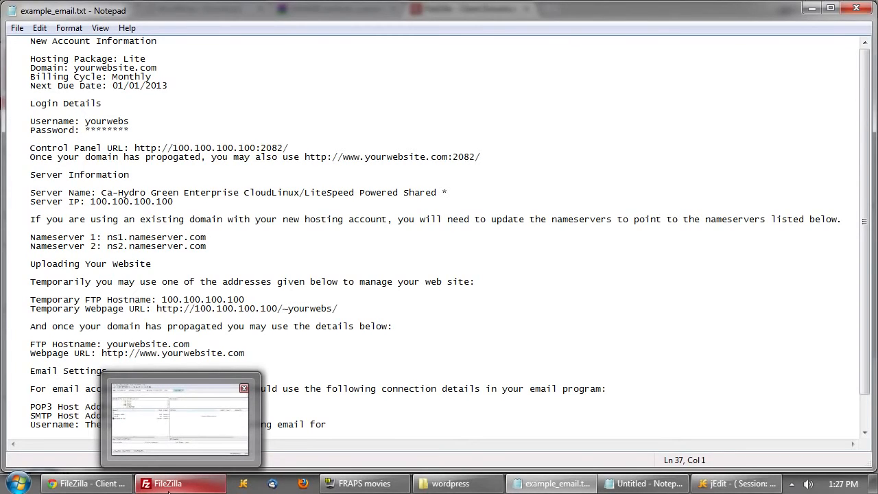
pyautogui.click(186, 368)
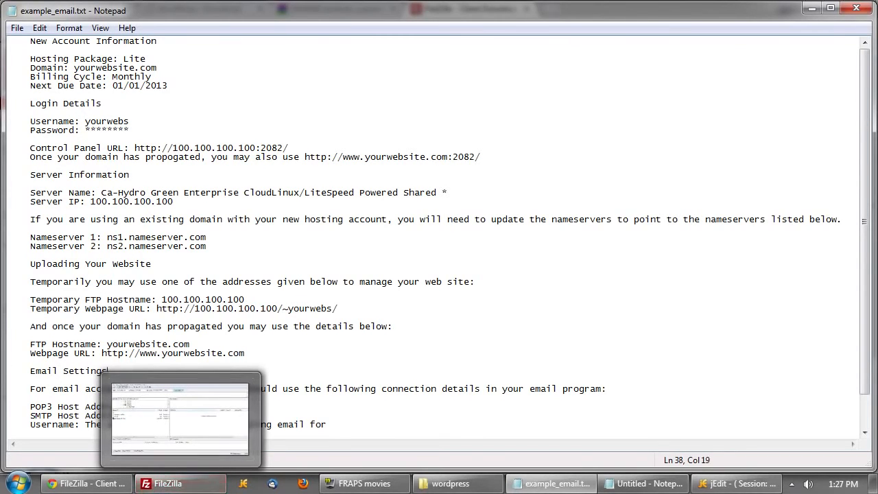
pyautogui.click(193, 488)
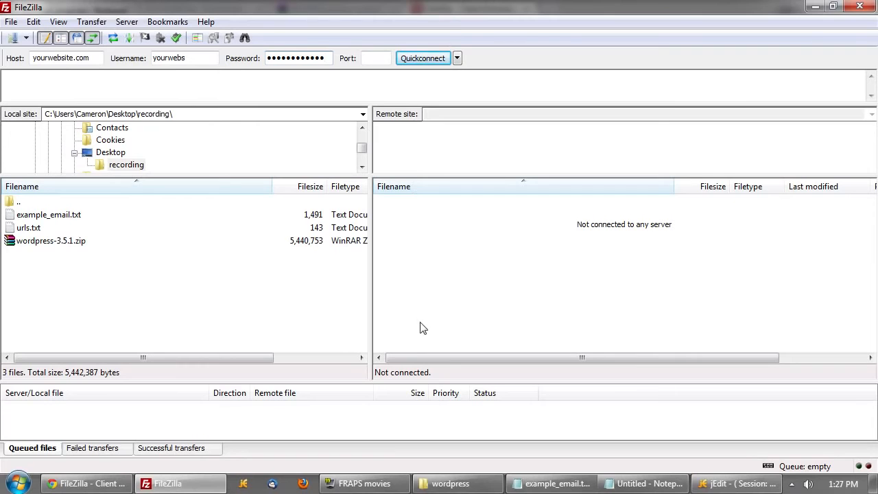
# - Connect FileZilla to the host over FTP and refresh both file listings
pyautogui.click(424, 58)
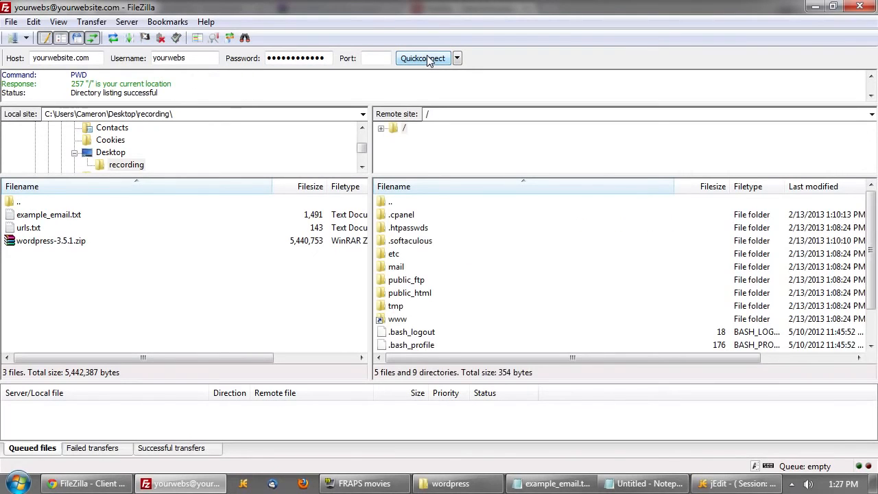
pyautogui.click(413, 267)
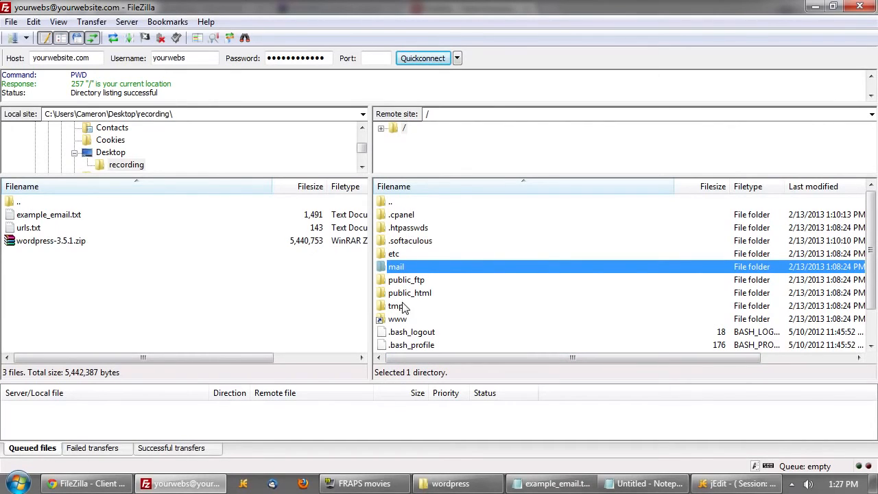
pyautogui.click(172, 315)
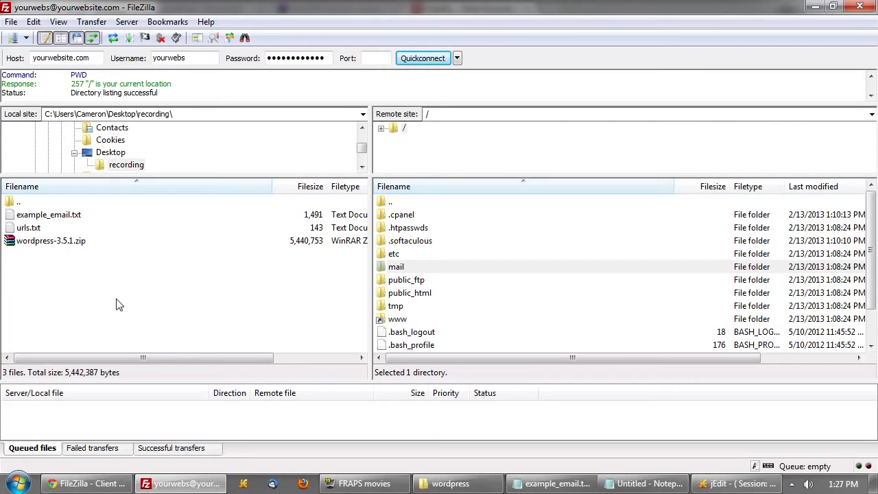
pyautogui.press('F5')
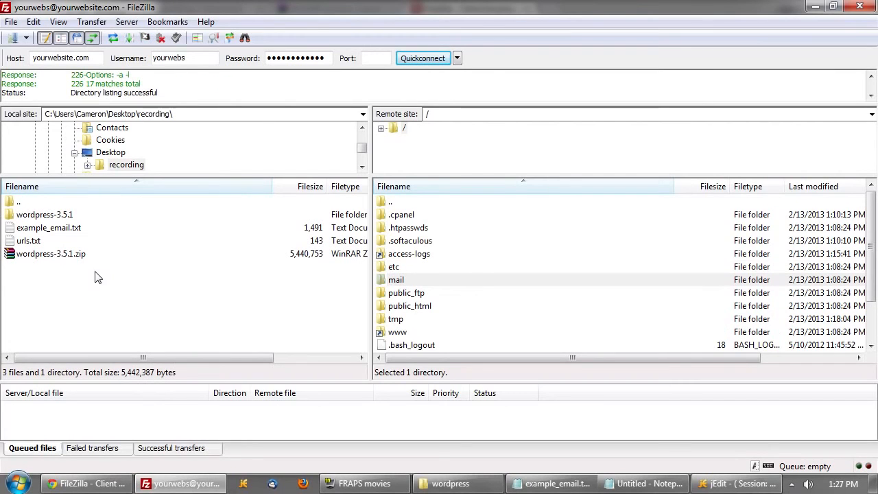
# - Browse the local pane into wordpress-3.5.1\wordpress
pyautogui.doubleClick(45, 215)
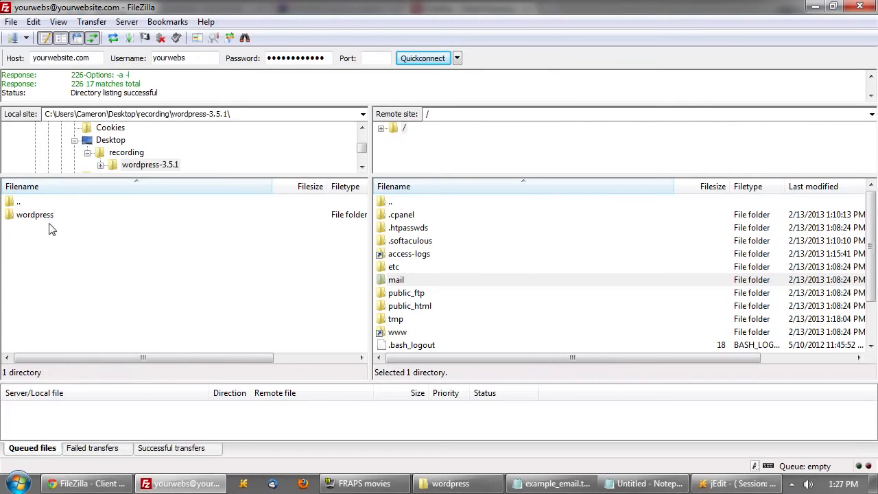
pyautogui.doubleClick(43, 216)
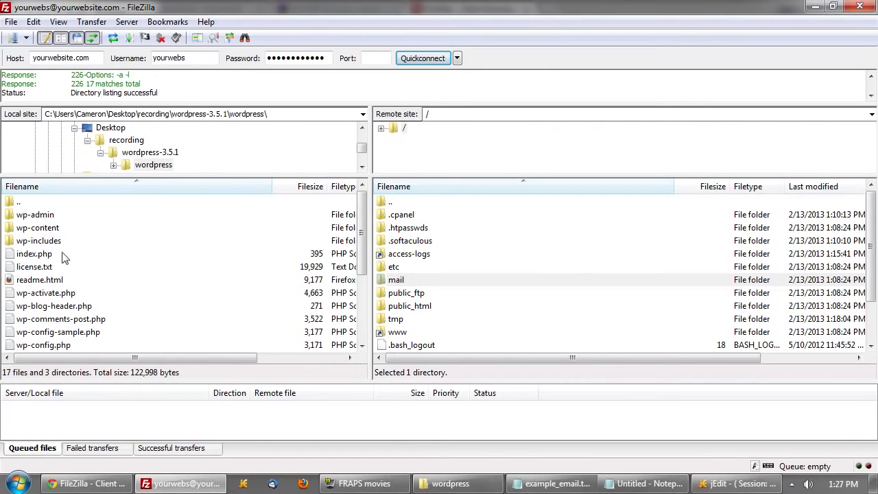
pyautogui.click(69, 293)
pyautogui.scroll(-1, 79, 302)
pyautogui.scroll(1, 102, 288)
pyautogui.scroll(-1, 87, 286)
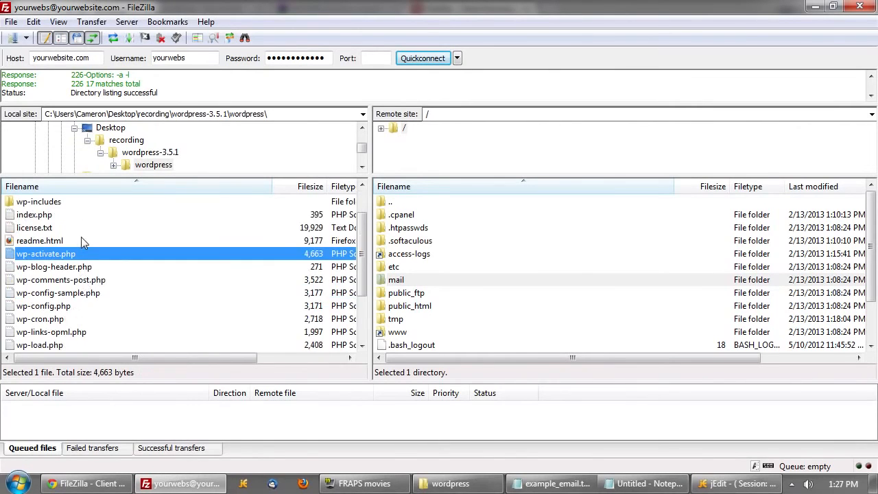
pyautogui.click(54, 306)
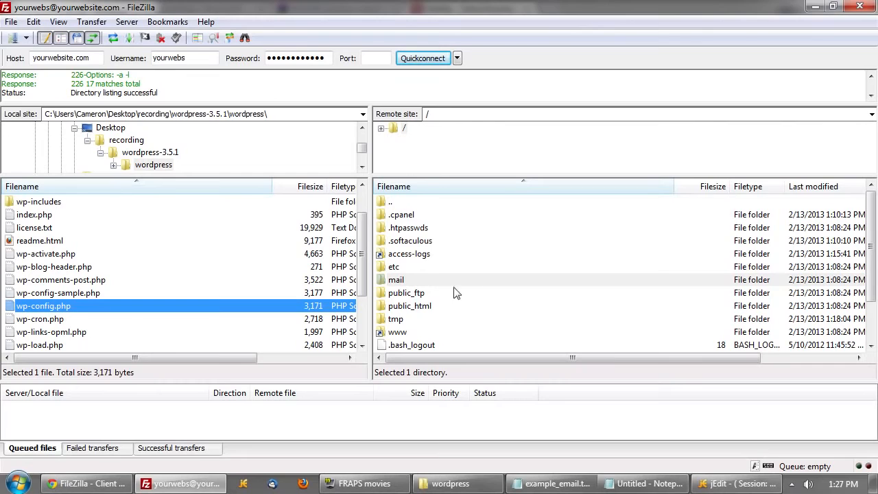
# - Open the server's public_html folder, which holds only cgi-bin
pyautogui.click(410, 305)
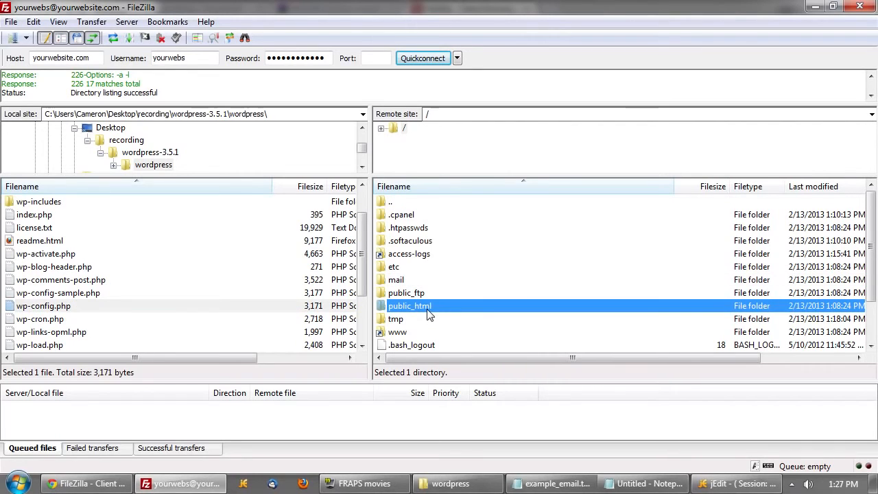
pyautogui.click(433, 113)
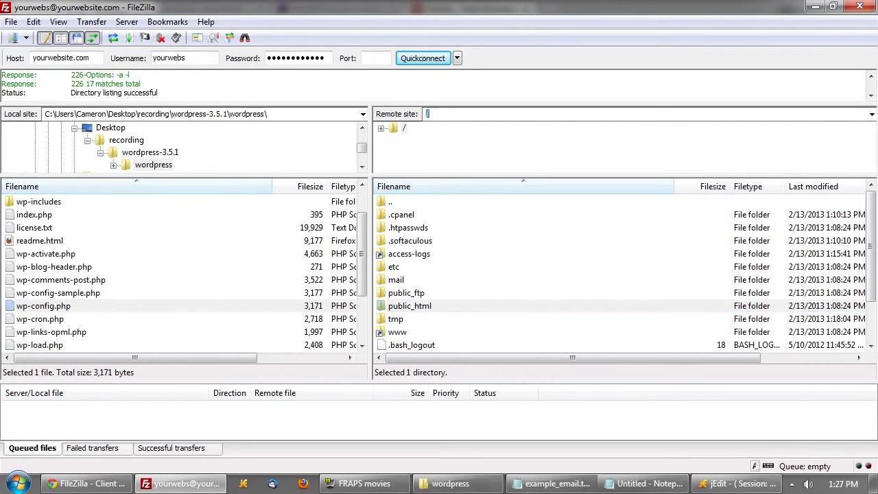
pyautogui.click(443, 308)
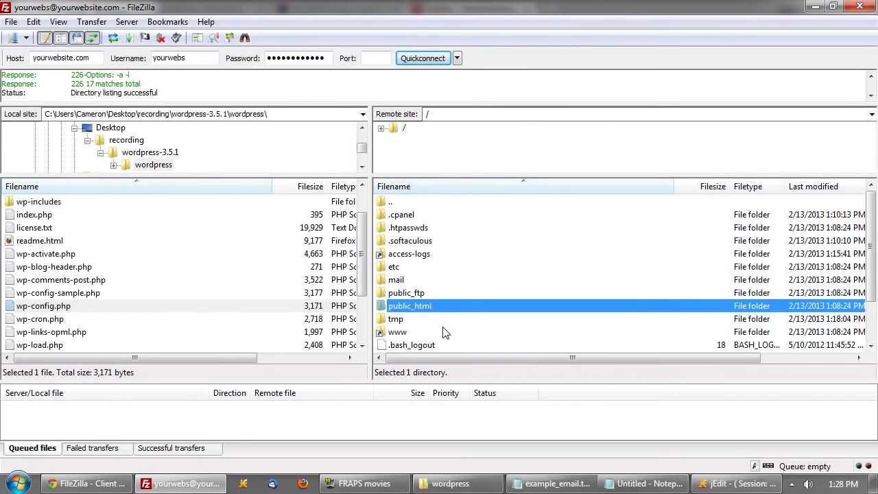
pyautogui.click(416, 333)
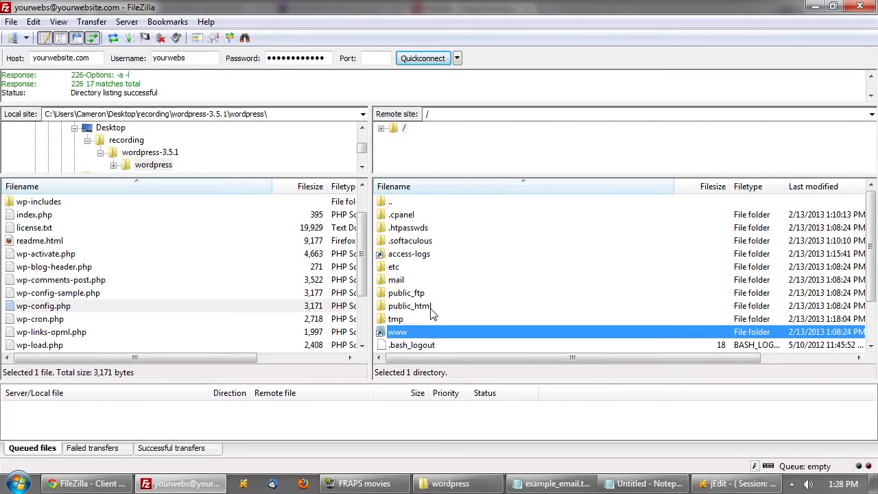
pyautogui.click(432, 311)
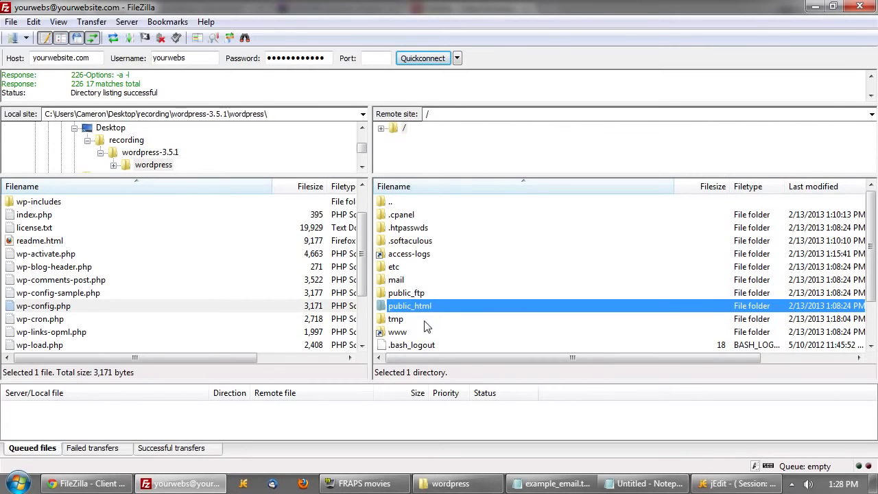
pyautogui.click(418, 333)
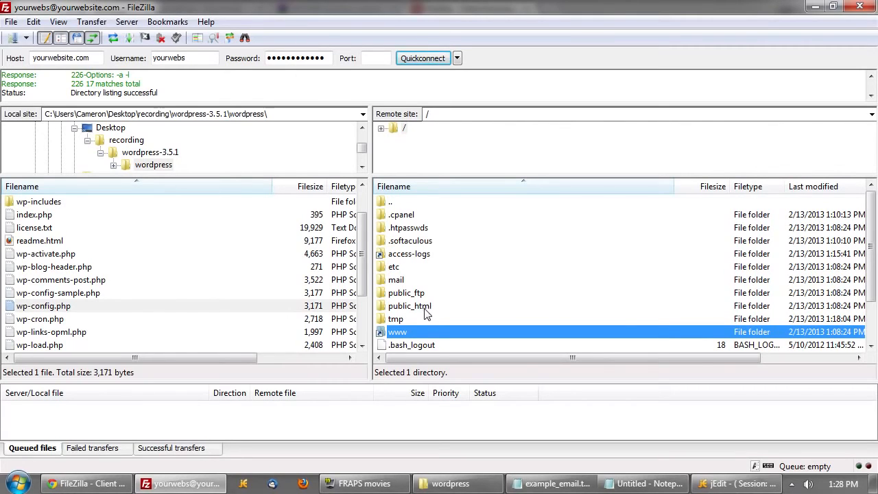
pyautogui.doubleClick(425, 312)
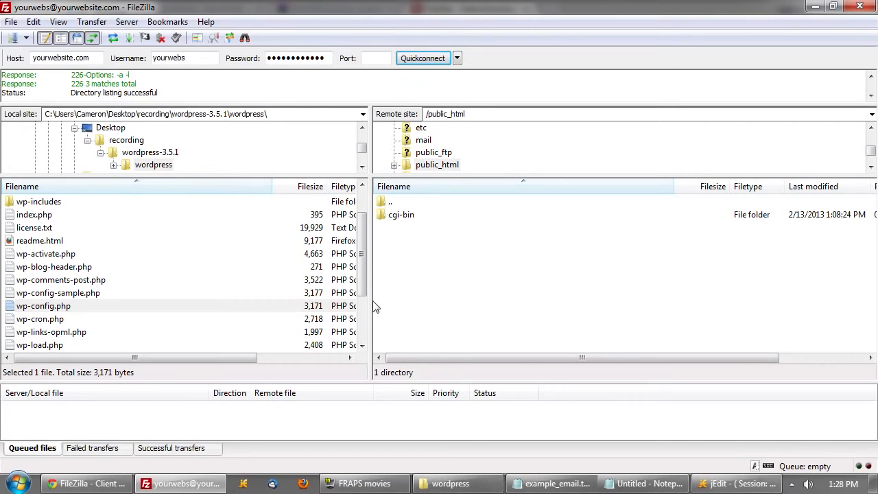
# - Select all local WordPress files and folders and drag them onto remote /public_html
pyautogui.click(54, 272)
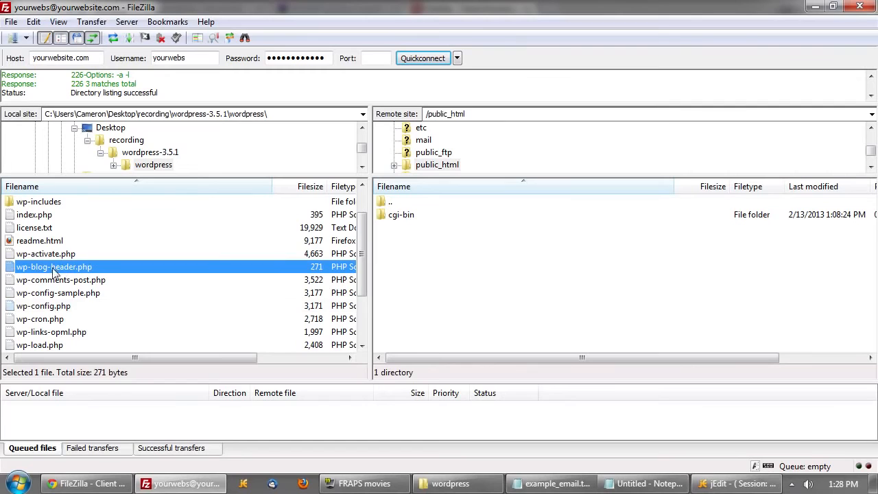
pyautogui.hotkey('ctrl', 'a')
pyautogui.scroll(1, 210, 297)
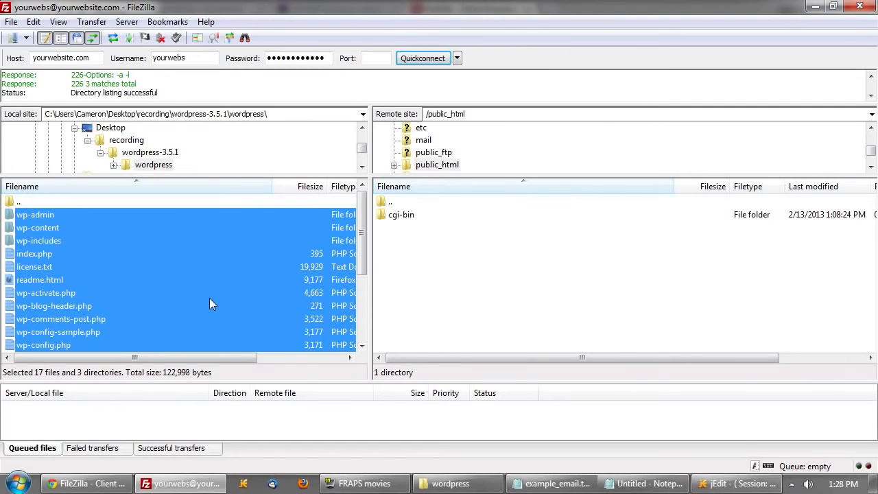
pyautogui.click(201, 293)
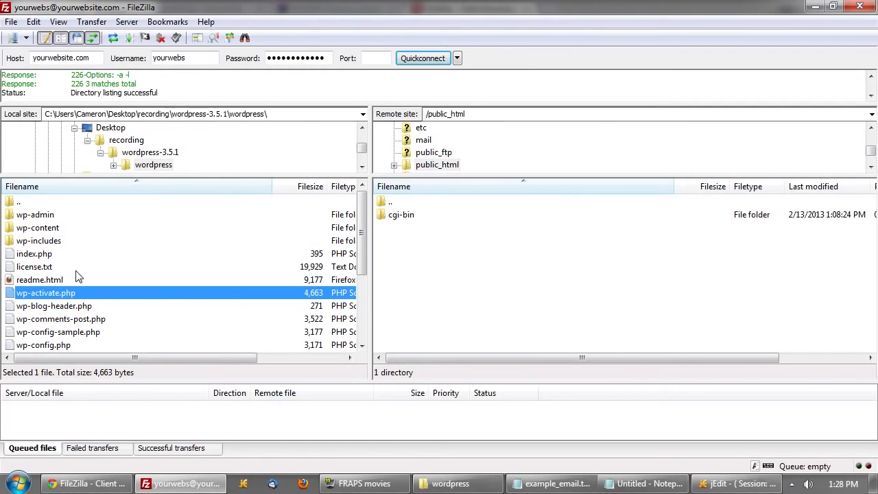
pyautogui.hotkey('ctrl', 'a')
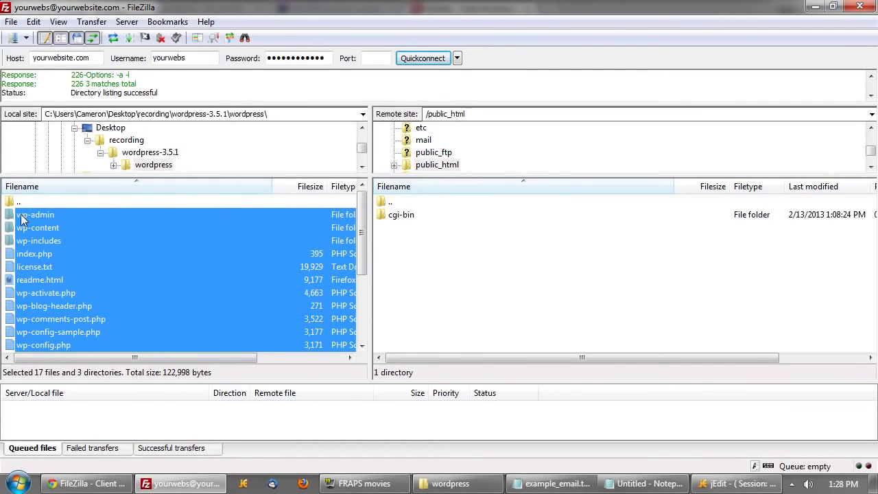
pyautogui.moveTo(21, 214); pyautogui.dragTo(606, 275)
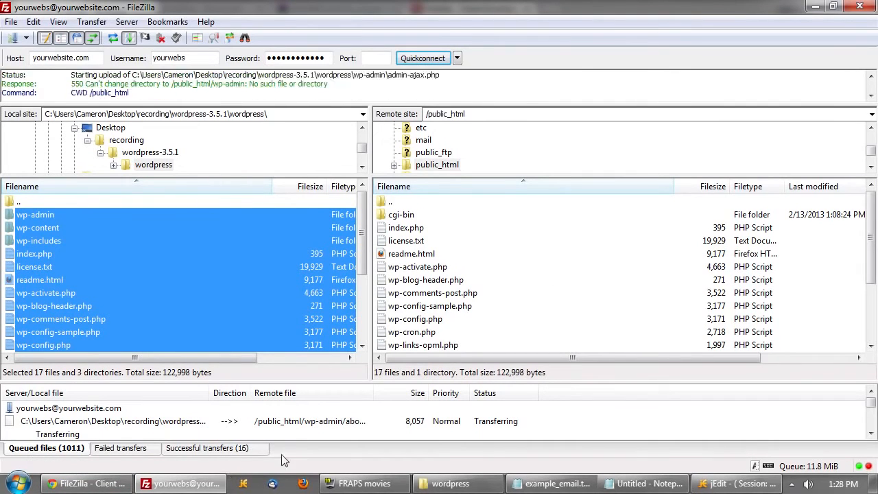
# - Check the Successful and Failed transfer tabs, then return to the Queued list
pyautogui.click(228, 449)
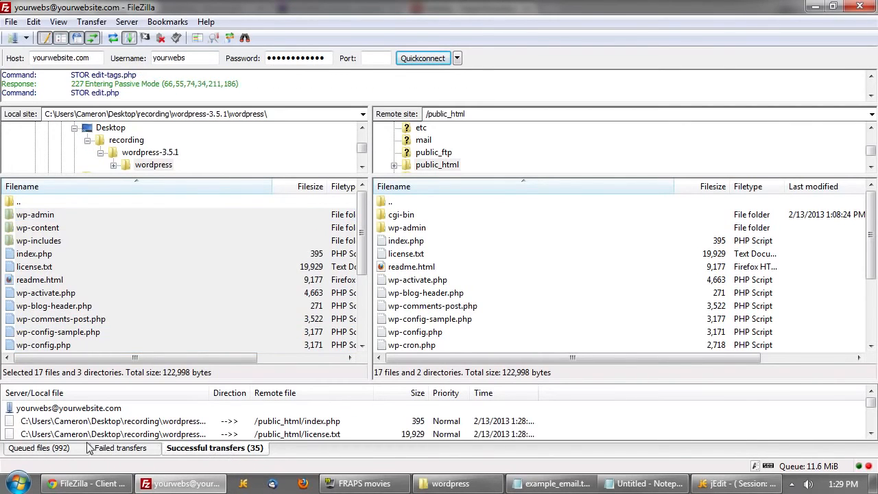
pyautogui.click(133, 450)
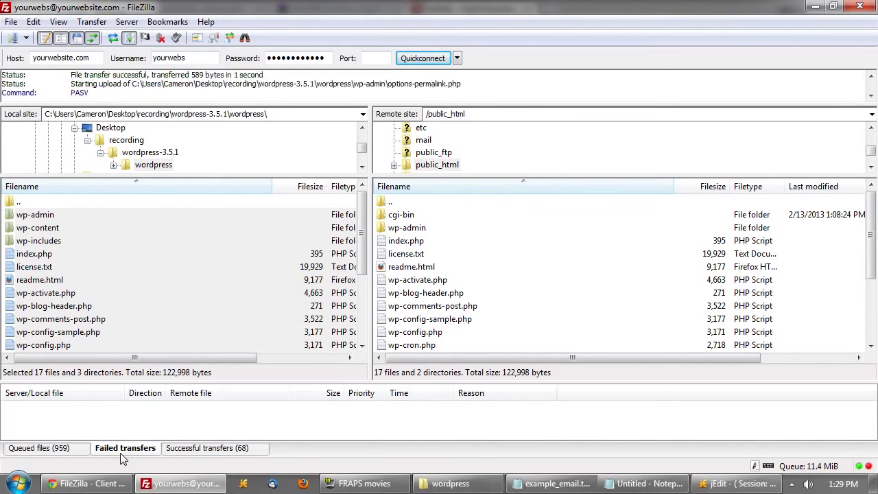
pyautogui.rightClick(128, 415)
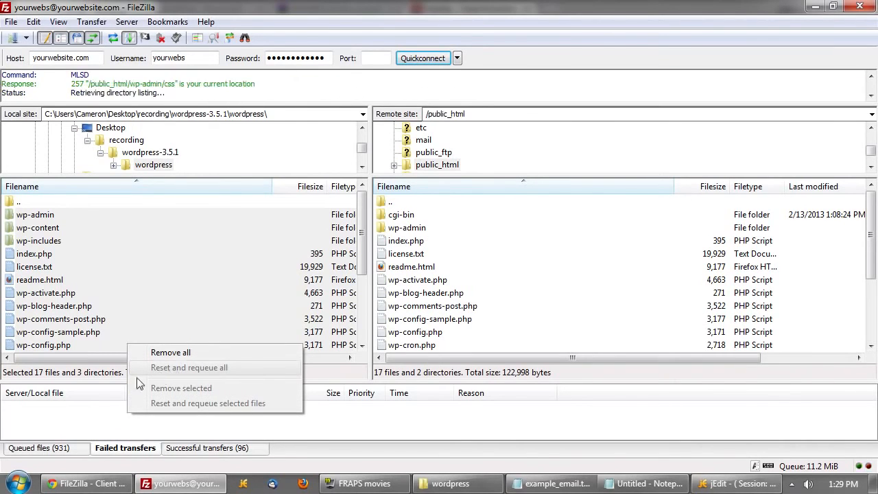
pyautogui.click(68, 416)
pyautogui.click(41, 447)
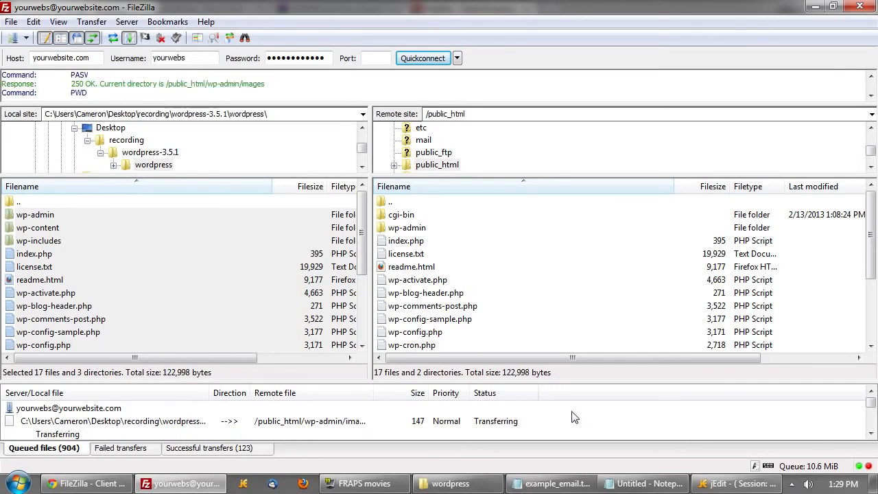
# - Browse the local wp-admin, wp-content, wp-includes, themes and plugins folders
pyautogui.click(99, 215)
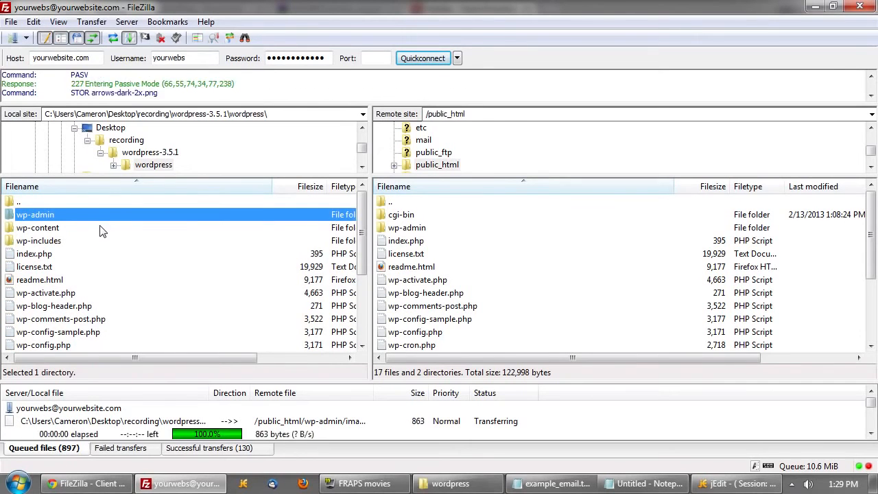
pyautogui.click(101, 230)
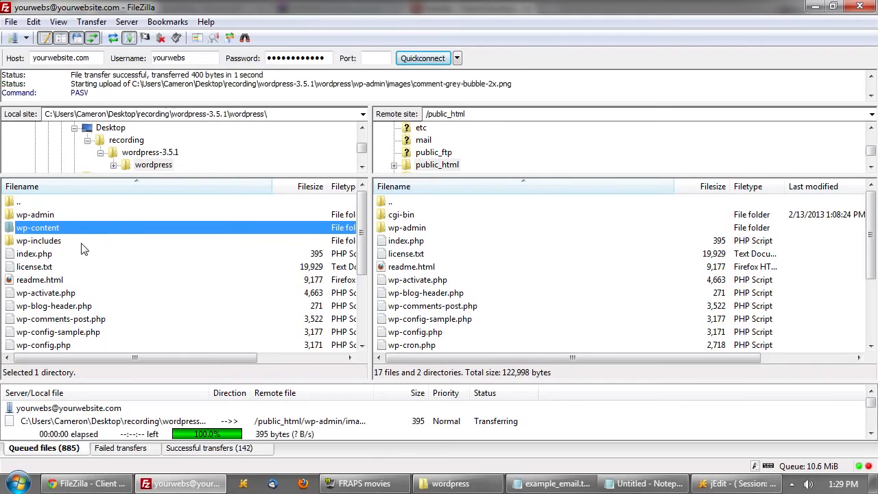
pyautogui.click(80, 244)
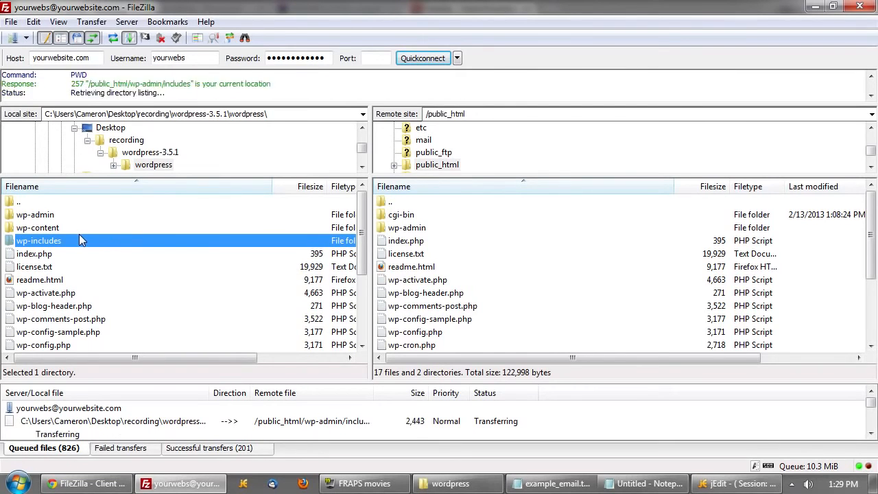
pyautogui.click(48, 217)
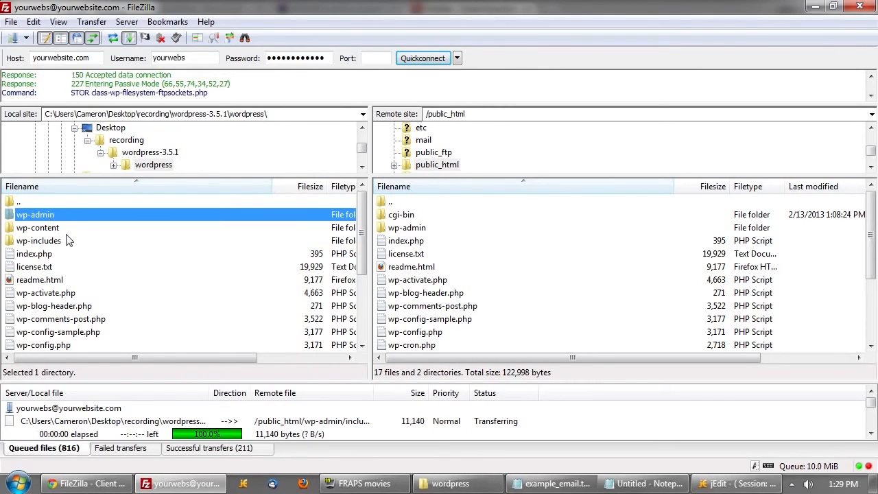
pyautogui.click(61, 238)
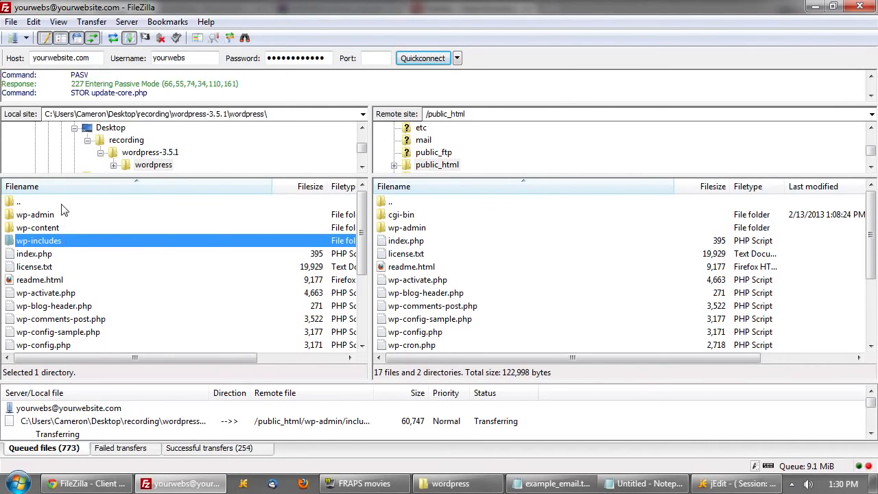
pyautogui.doubleClick(44, 227)
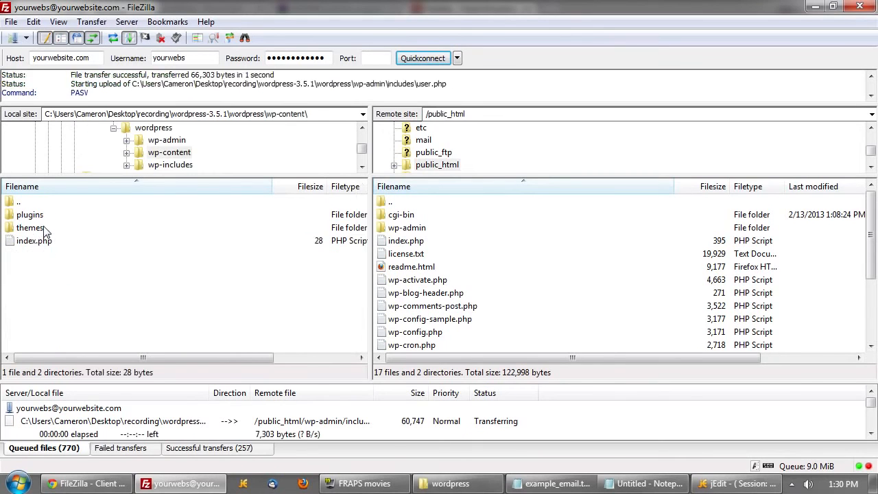
pyautogui.doubleClick(32, 228)
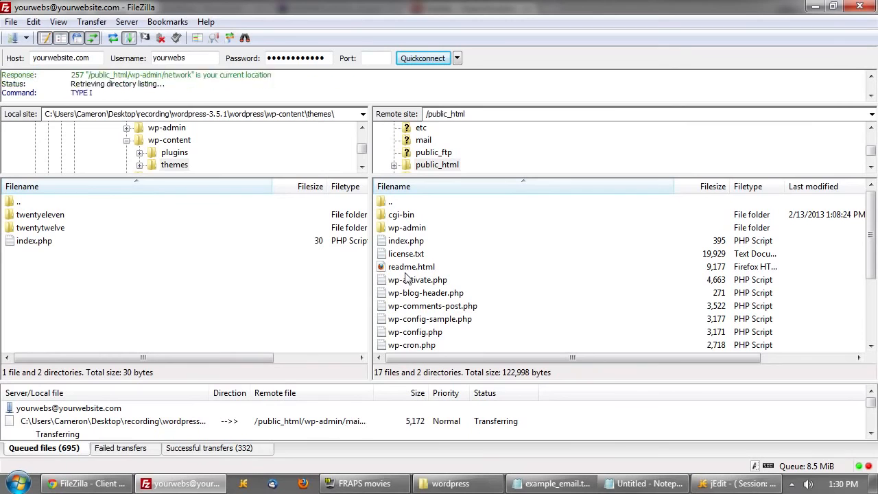
pyautogui.doubleClick(29, 203)
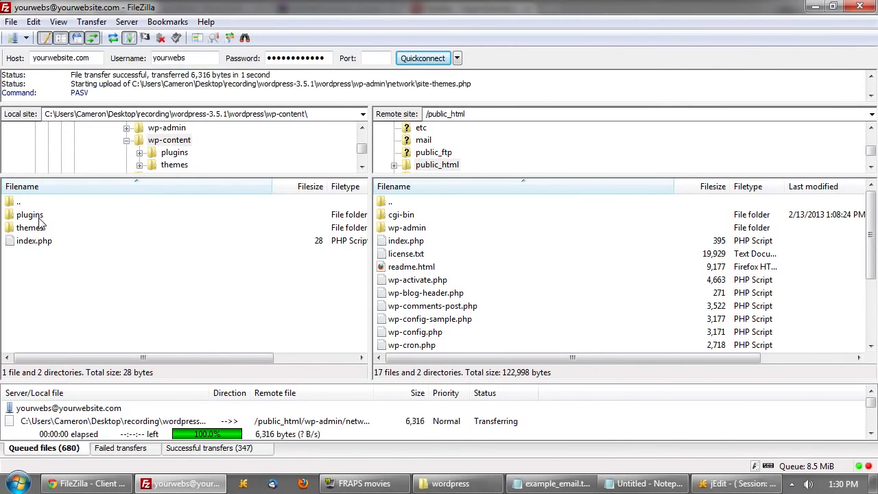
pyautogui.doubleClick(39, 218)
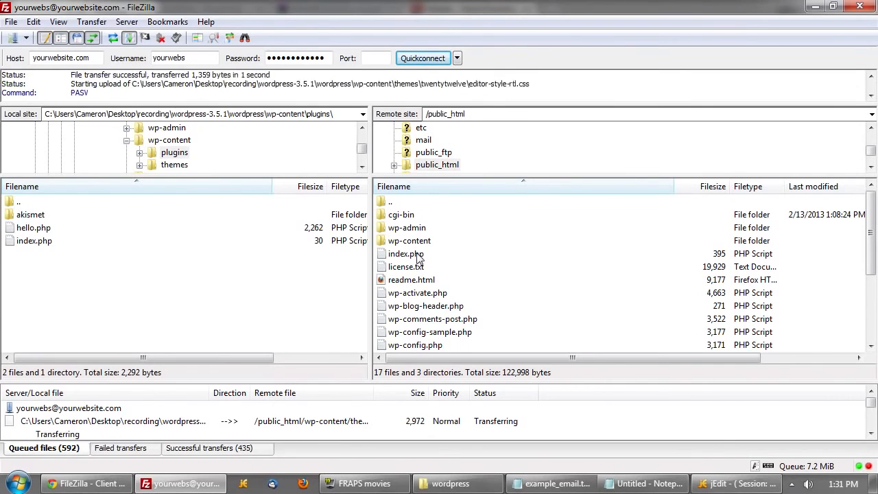
# - Verify uploads in the server's wp-content plugins and themes folders and public_html files
pyautogui.click(414, 243)
pyautogui.doubleClick(414, 244)
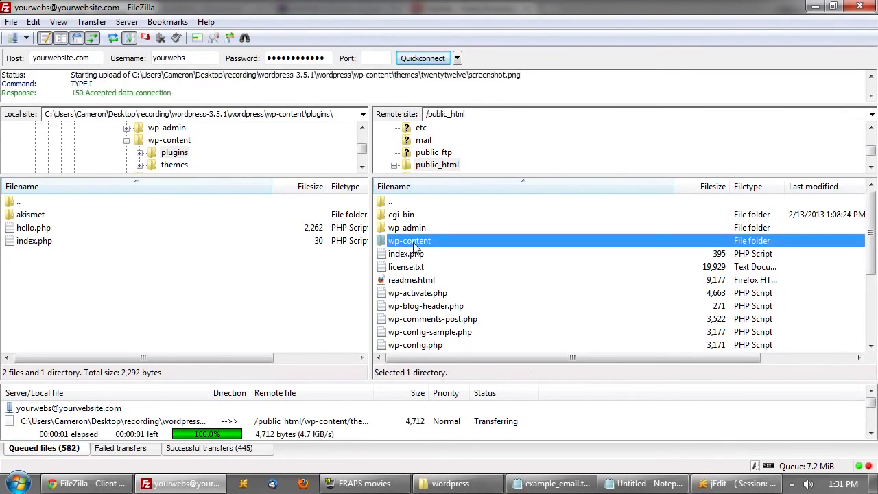
pyautogui.click(410, 217)
pyautogui.doubleClick(410, 217)
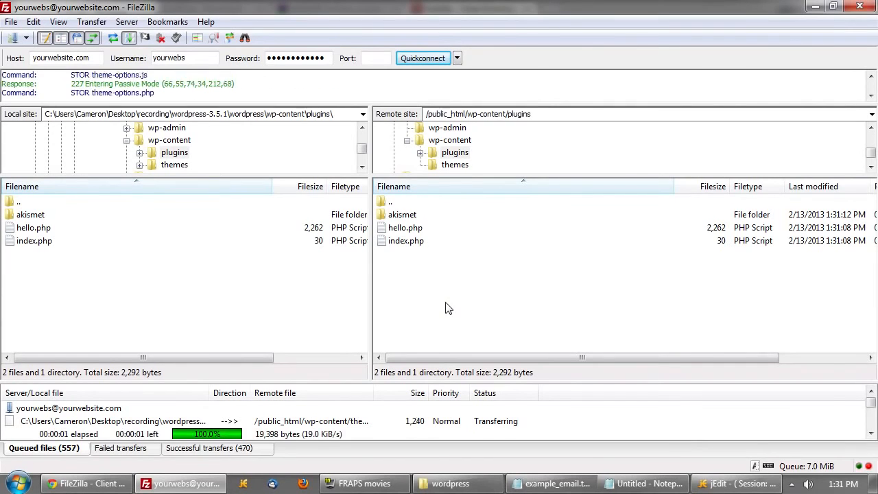
pyautogui.doubleClick(388, 203)
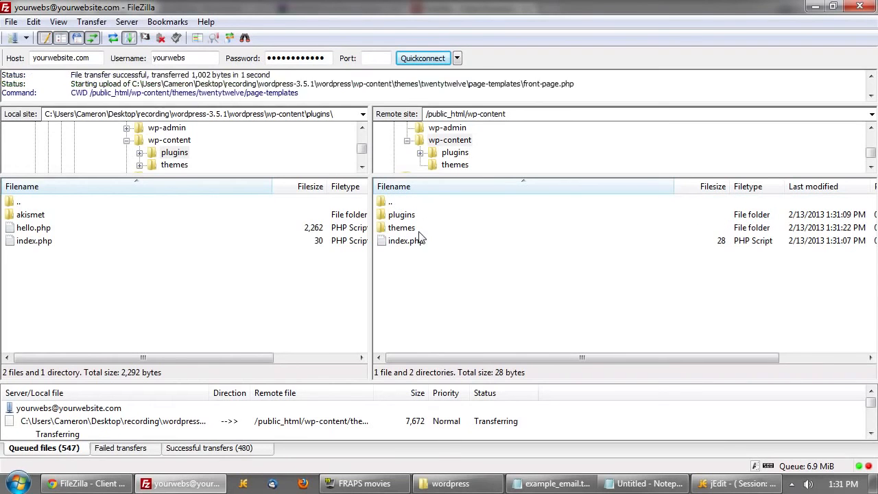
pyautogui.doubleClick(410, 228)
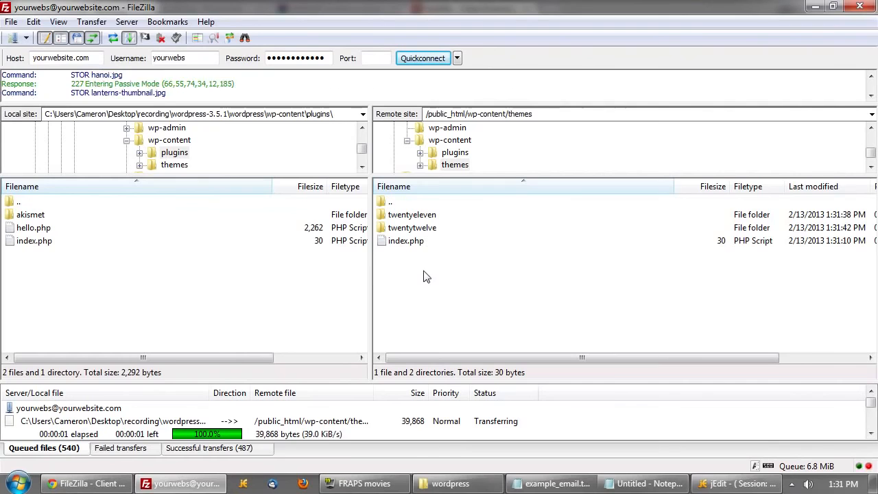
pyautogui.doubleClick(389, 202)
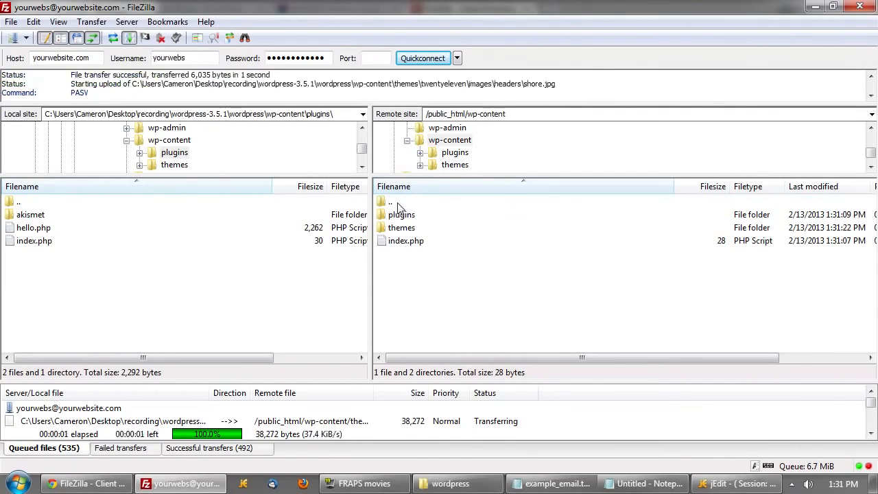
pyautogui.click(456, 293)
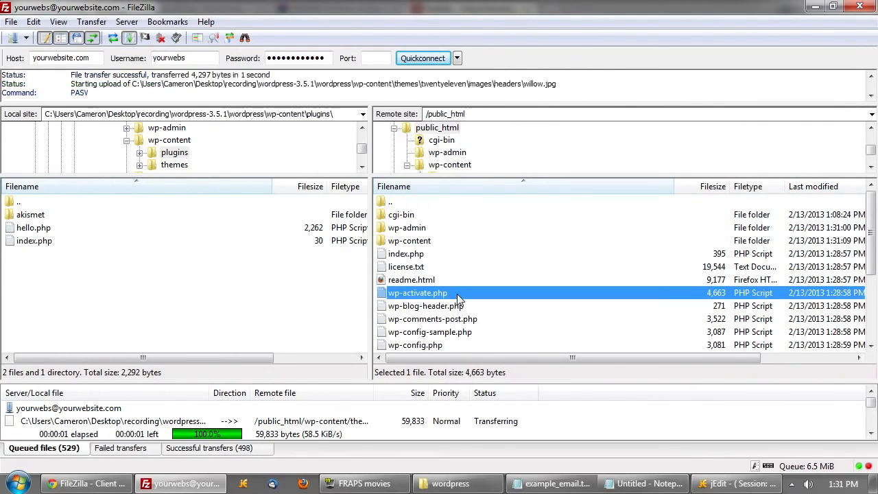
pyautogui.scroll(-2, 458, 295)
pyautogui.scroll(-1, 458, 292)
pyautogui.scroll(3, 458, 291)
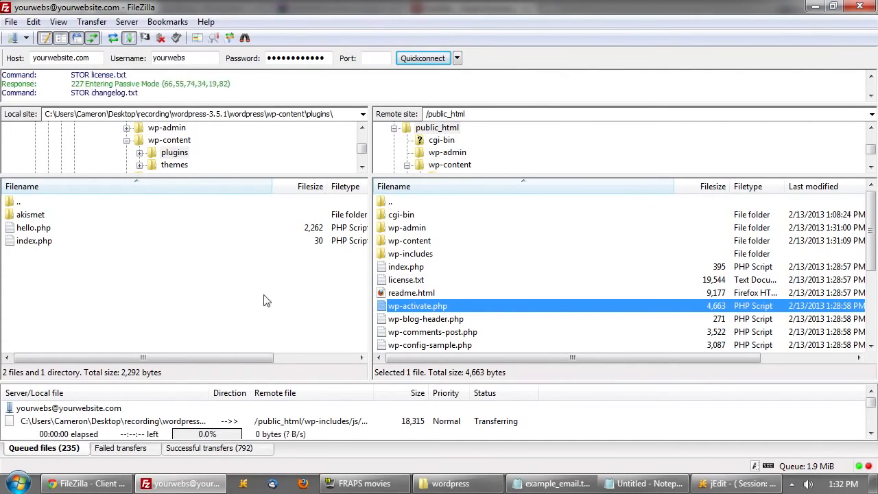
# - View the Transfers settings (4 maximum simultaneous transfers) and close Settings unchanged
pyautogui.click(35, 22)
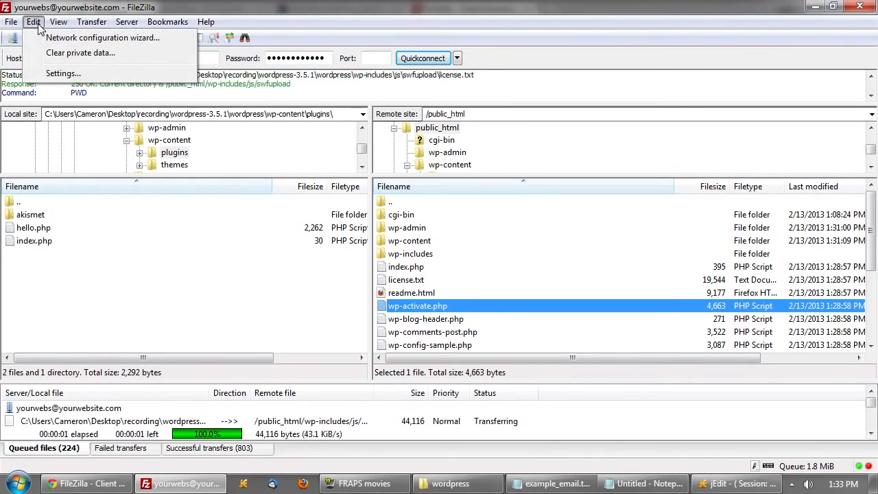
pyautogui.click(42, 73)
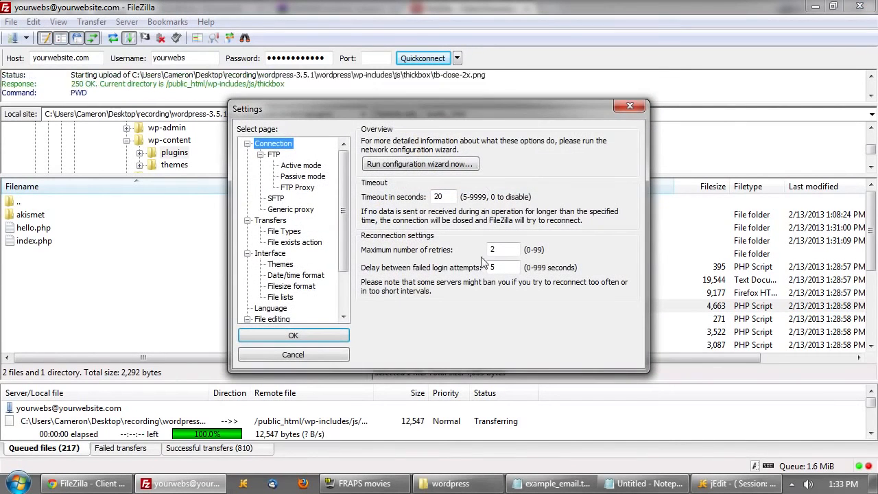
pyautogui.click(276, 221)
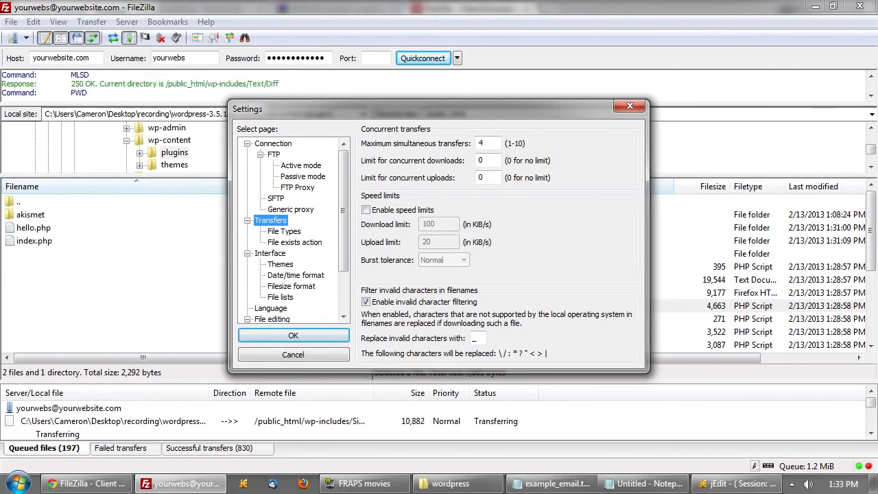
pyautogui.click(331, 355)
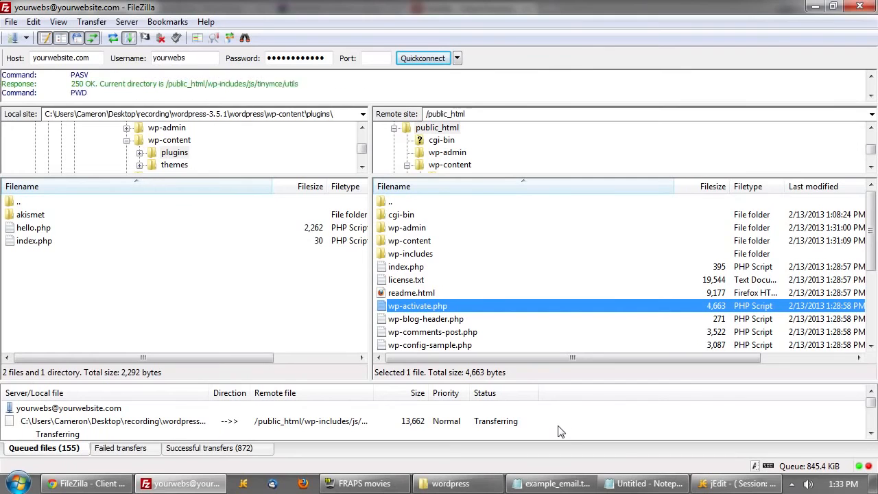
# - View current sessions on cPanel's FTP Session Control page, then return to FileZilla
pyautogui.click(88, 483)
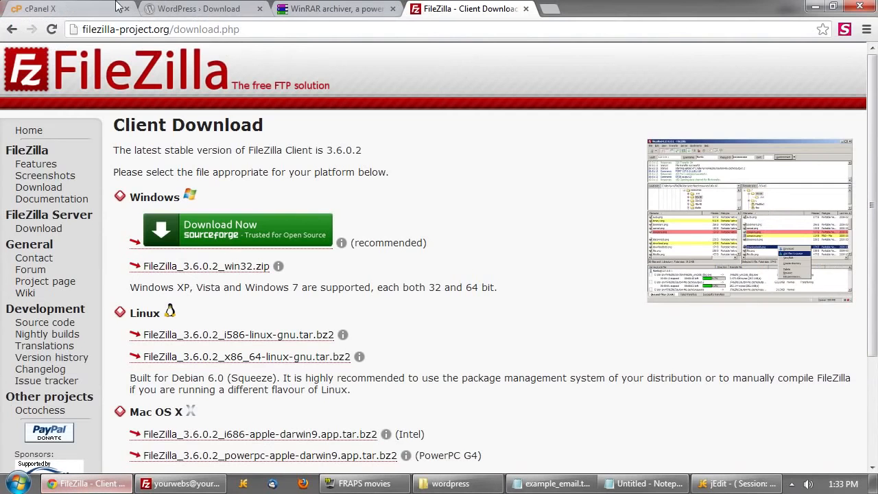
pyautogui.click(96, 8)
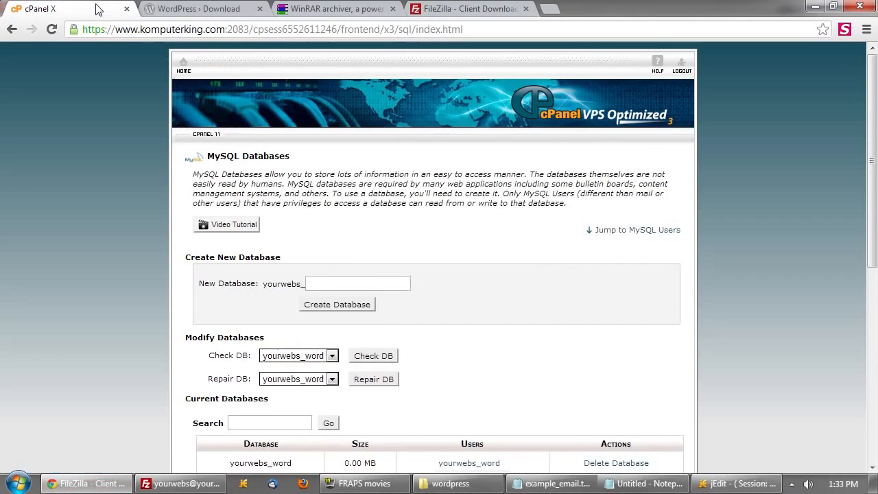
pyautogui.click(192, 62)
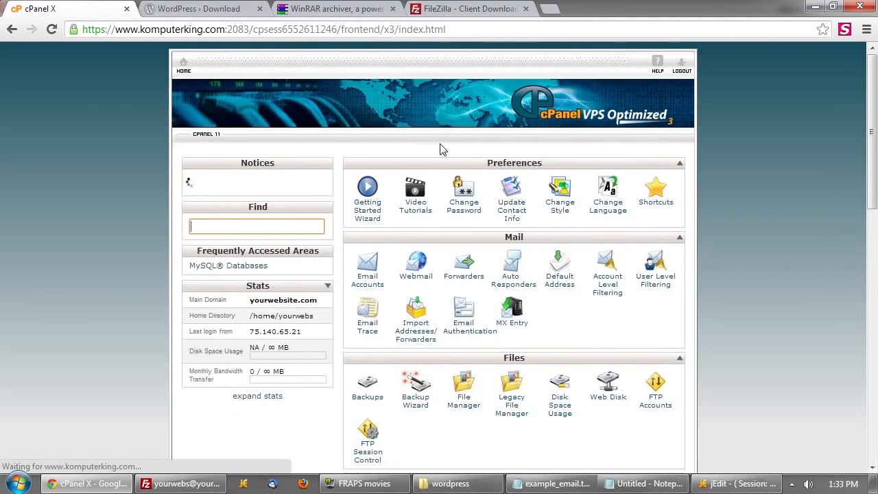
pyautogui.scroll(-2, 480, 288)
pyautogui.click(365, 319)
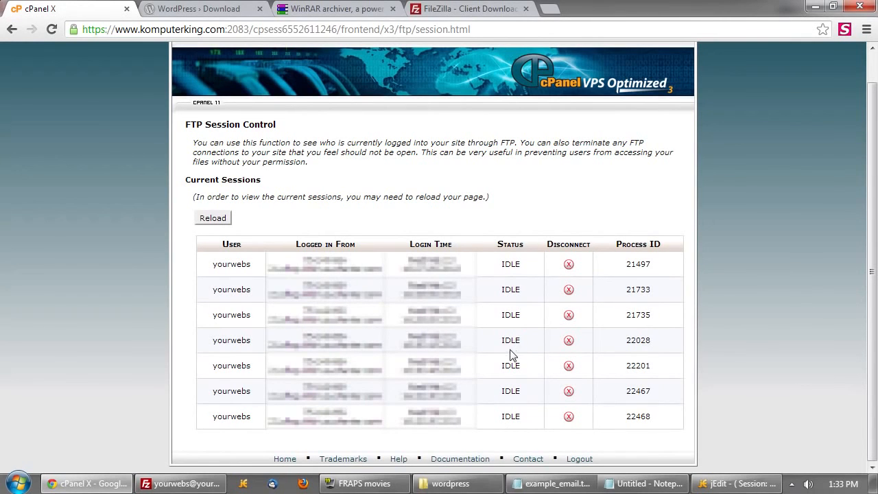
pyautogui.scroll(1, 190, 108)
pyautogui.click(184, 64)
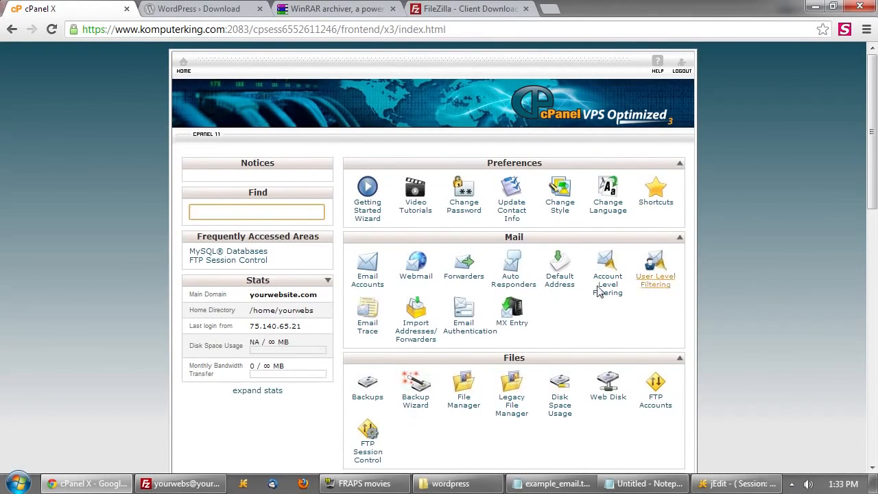
pyautogui.click(185, 484)
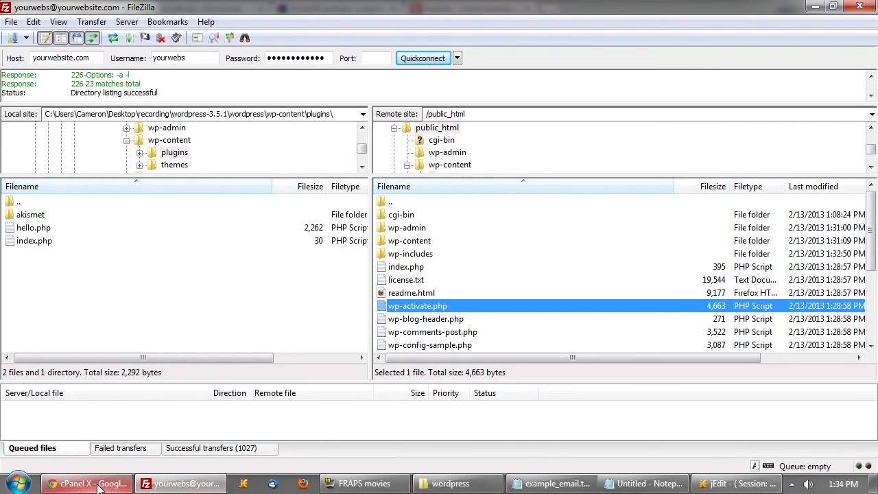
# - Confirm FileZilla lists no failed transfers among 1027 uploads, then return to cPanel in Chrome
pyautogui.moveTo(98, 484)
pyautogui.click(229, 426)
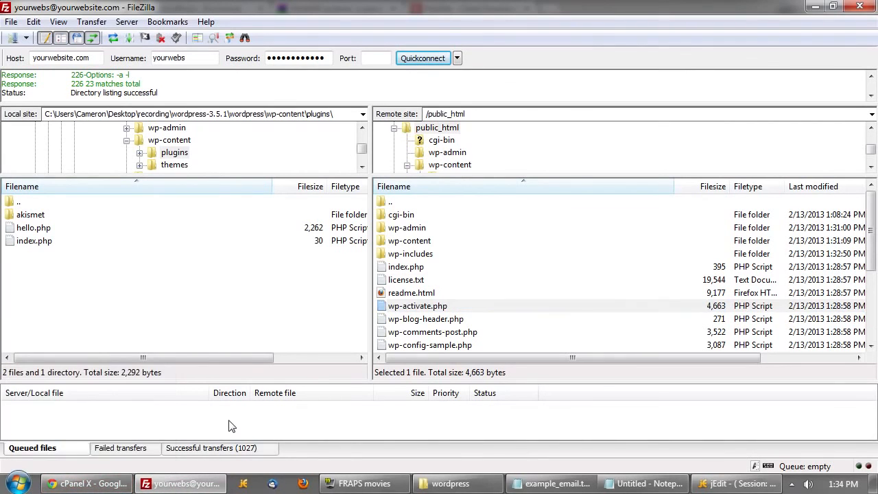
pyautogui.click(133, 449)
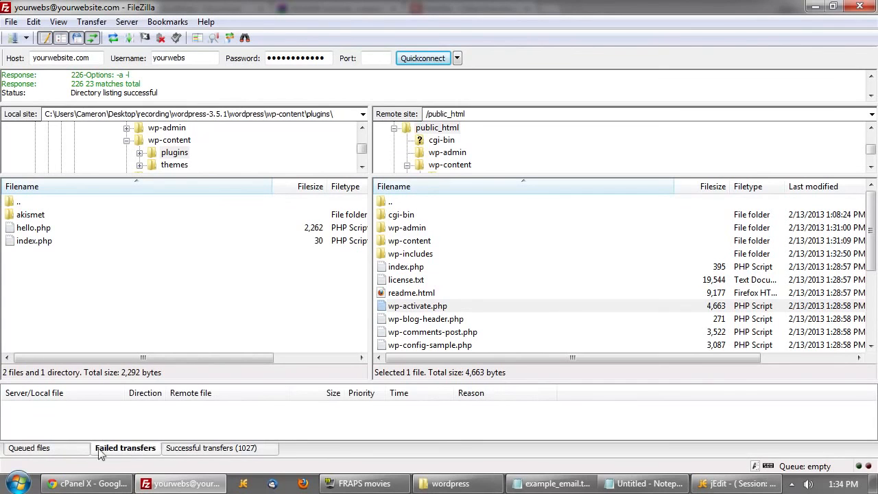
pyautogui.click(67, 450)
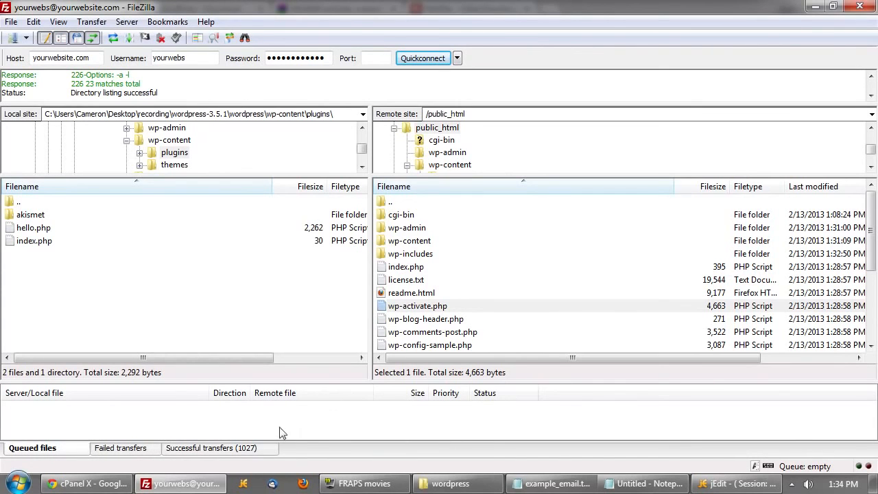
pyautogui.click(101, 486)
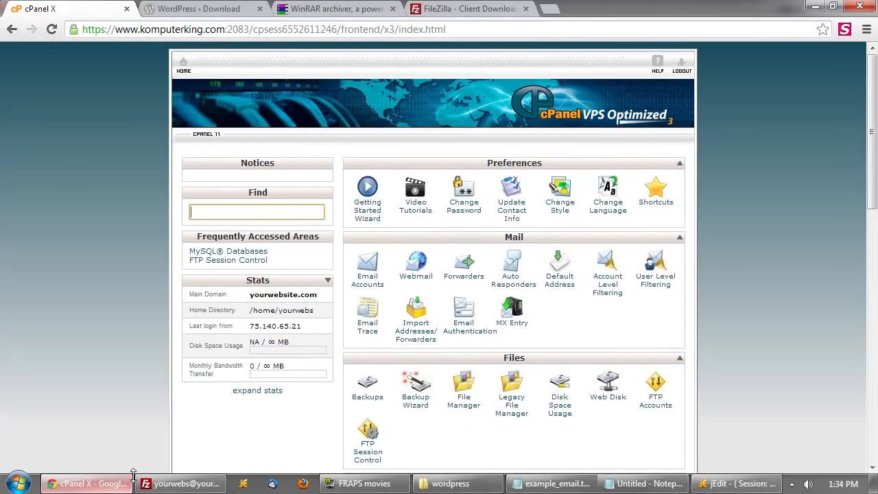
# - Load yourwebsite.com in a new tab to start the WordPress installer
pyautogui.click(553, 9)
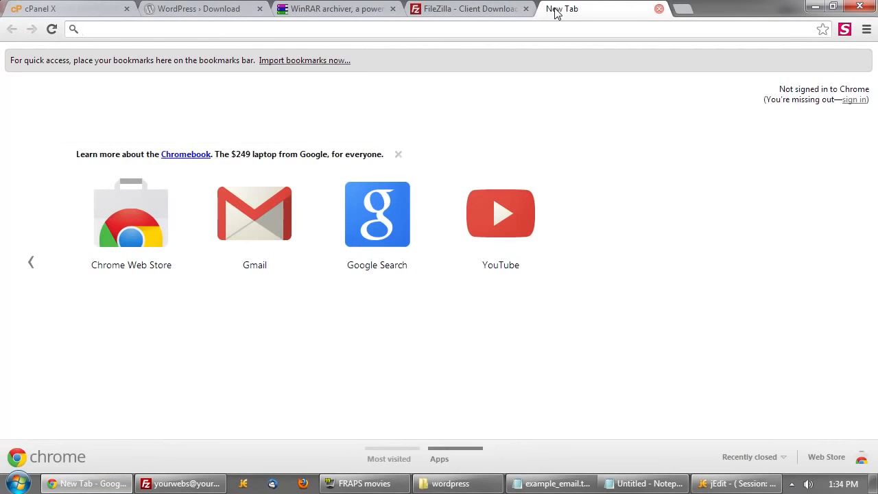
pyautogui.write('you')
pyautogui.press('Return')
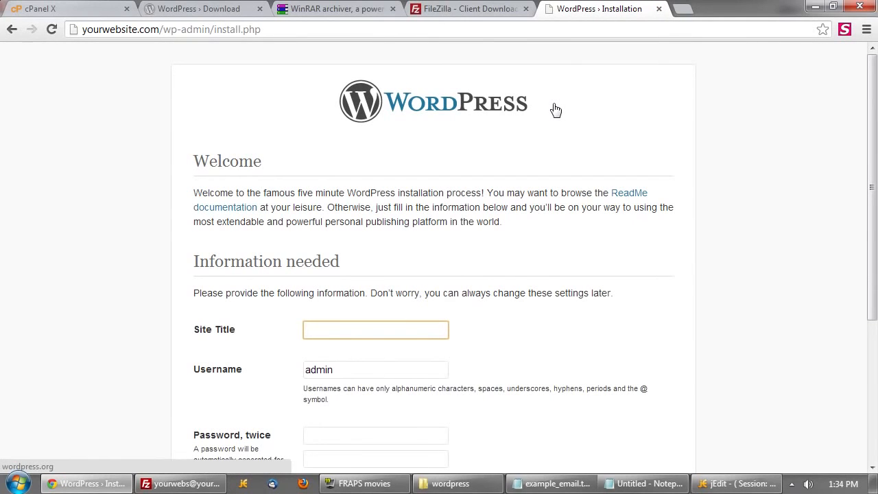
pyautogui.scroll(-2, 432, 103)
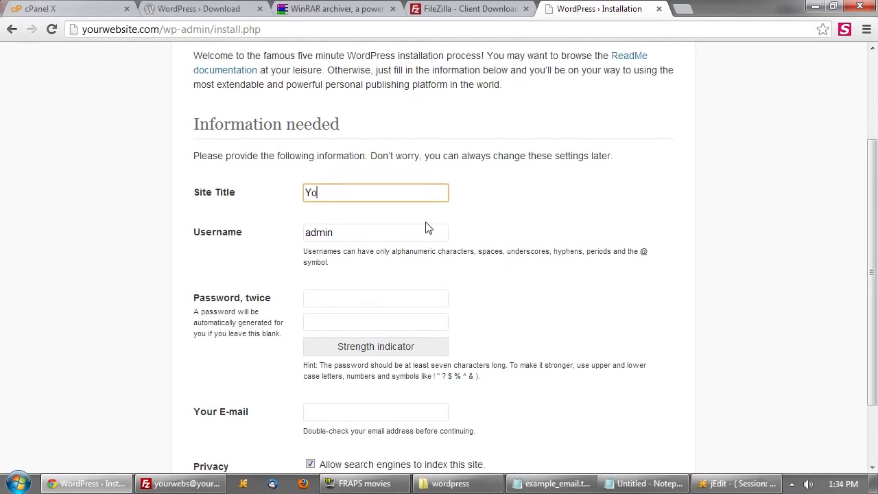
# - Fill in site title Your Website, keep username admin, and enter the password twice
pyautogui.write('te')
pyautogui.press('Tab')
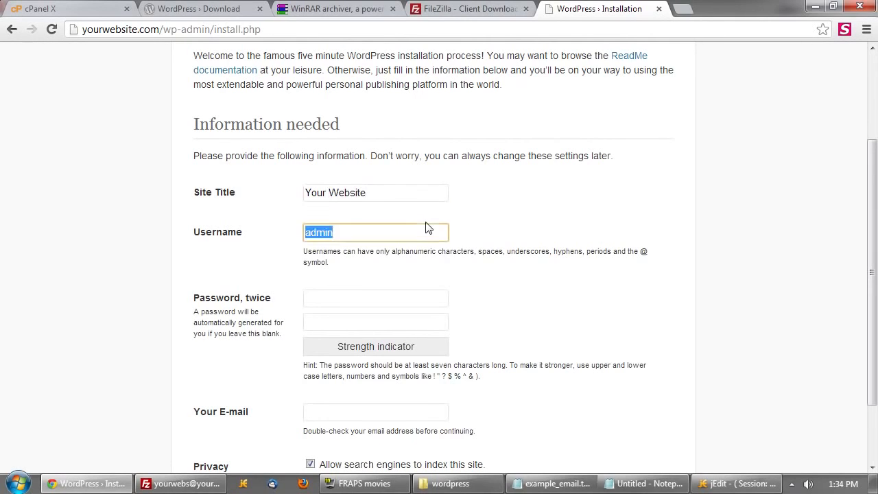
pyautogui.press('Tab')
pyautogui.write('pa')
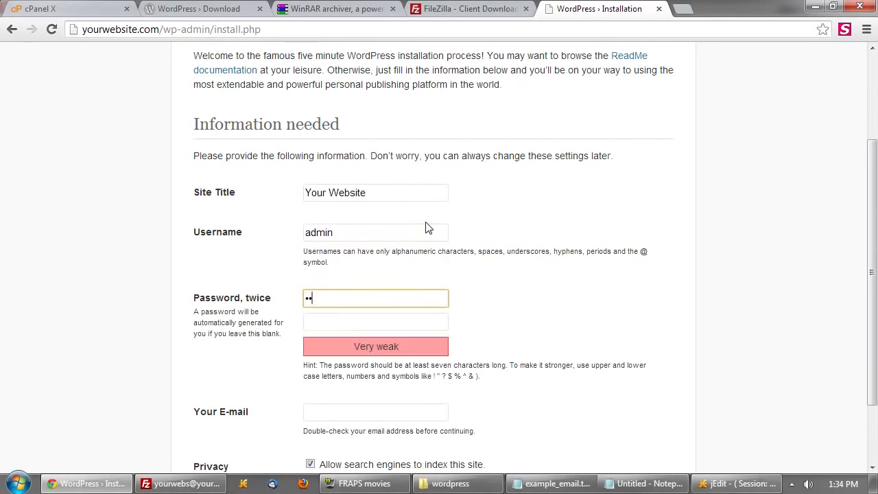
pyautogui.write('ss')
pyautogui.press('Tab')
pyautogui.write('pas')
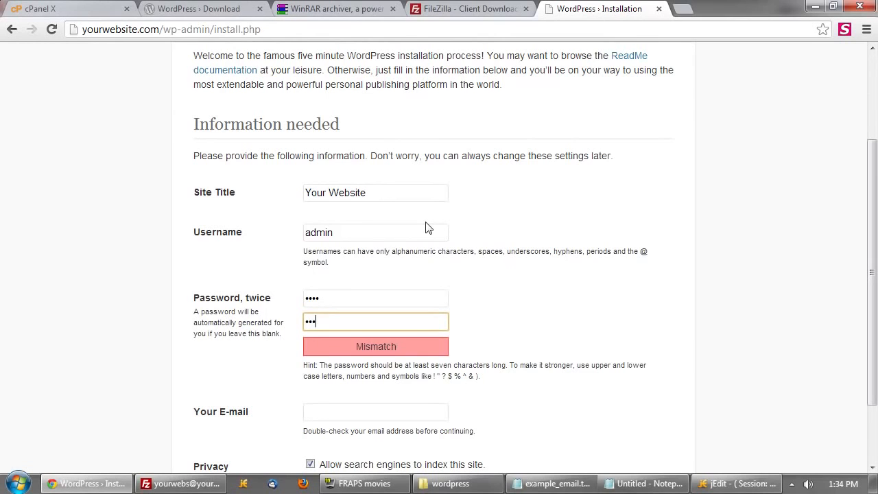
pyautogui.write('s')
pyautogui.press('Tab')
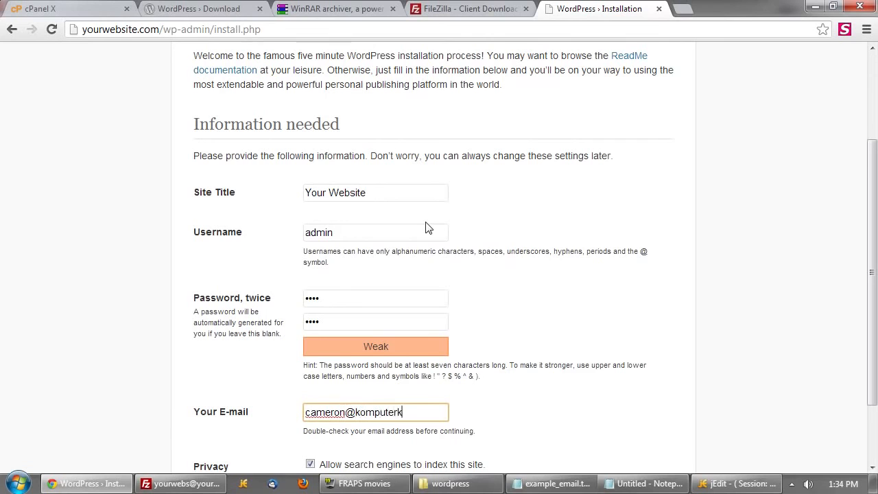
# - Review the search-engine indexing note and run the WordPress installation
pyautogui.scroll(-3, 432, 226)
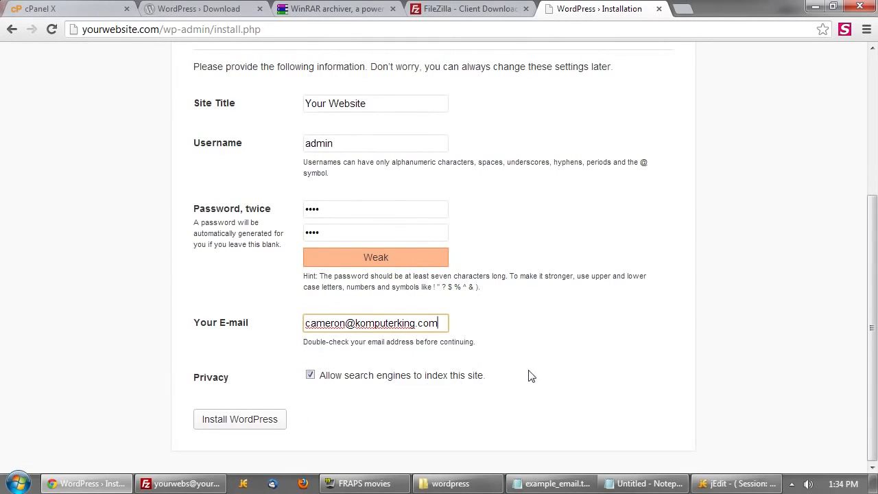
pyautogui.moveTo(532, 376); pyautogui.dragTo(344, 382)
pyautogui.click(319, 408)
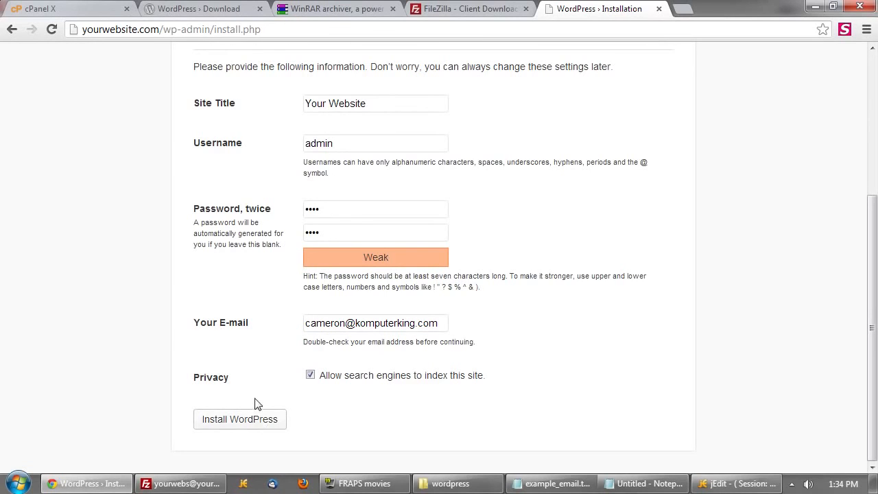
pyautogui.click(253, 423)
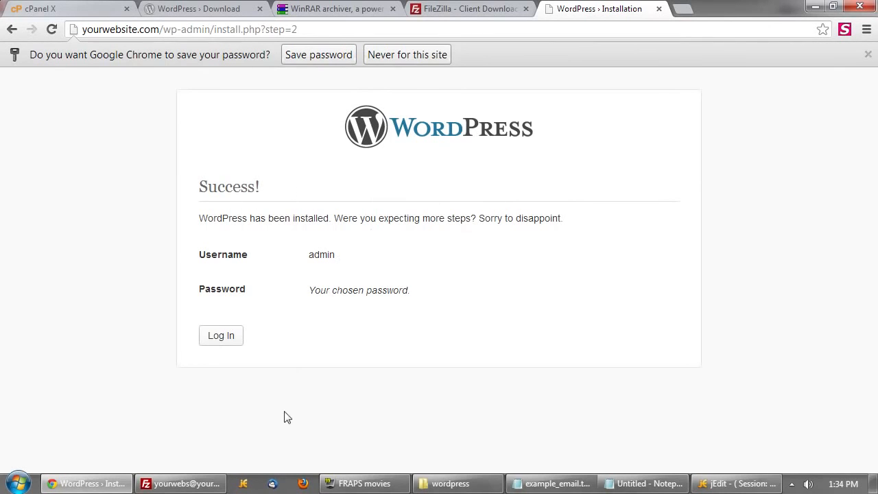
# - Log in as admin, then visit the live site showing the Hello world! post
pyautogui.click(221, 336)
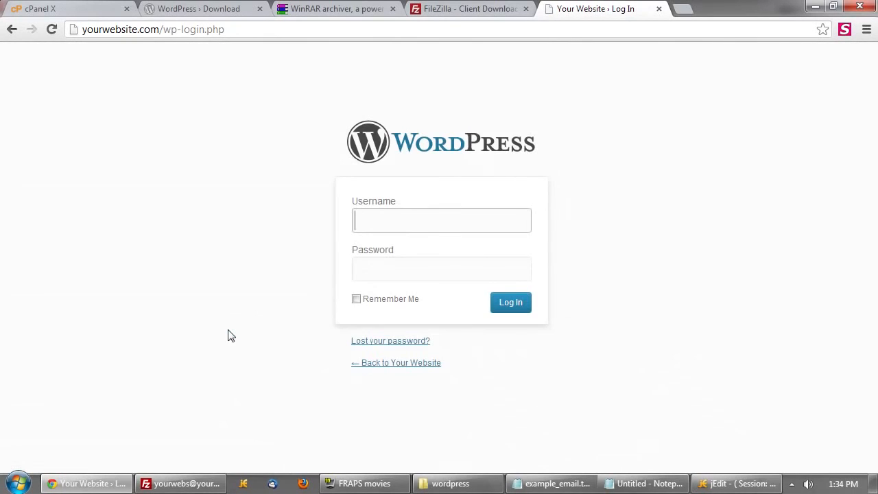
pyautogui.write('admin')
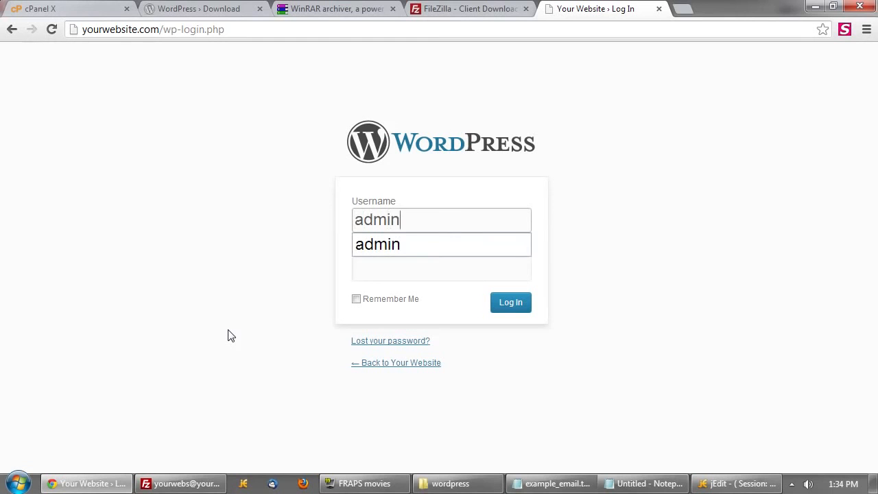
pyautogui.press('Tab')
pyautogui.press('Return')
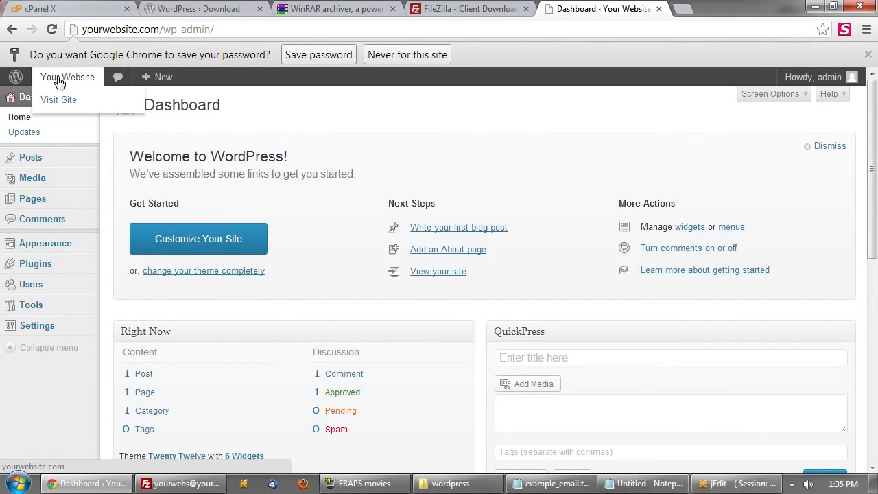
pyautogui.click(59, 82)
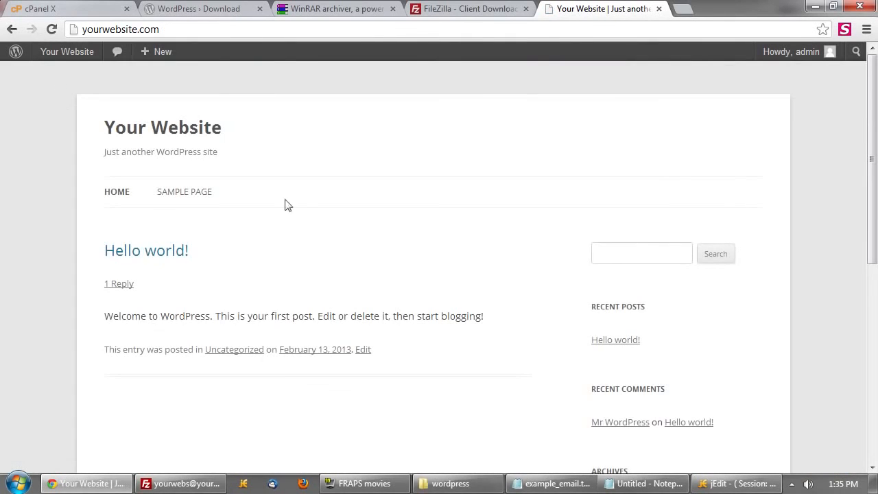
pyautogui.scroll(-4, 637, 245)
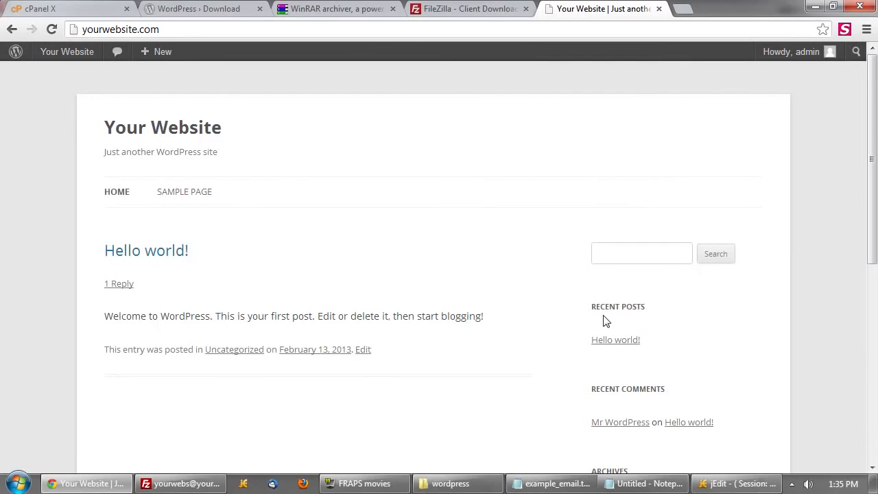